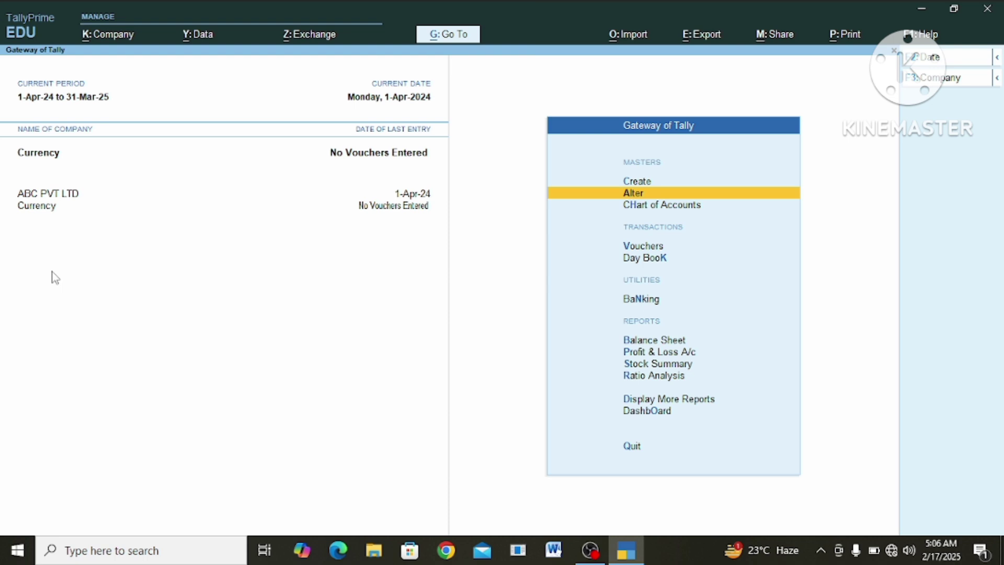
Step: Create a new currency with the symbol $ and the formal name Dollor
key(Return)
key(Down)
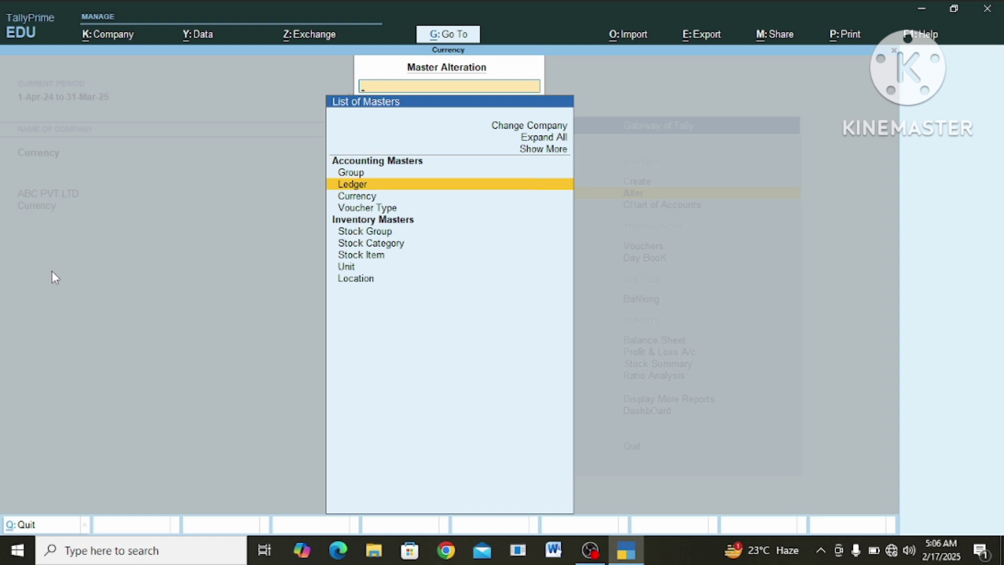
key(Down)
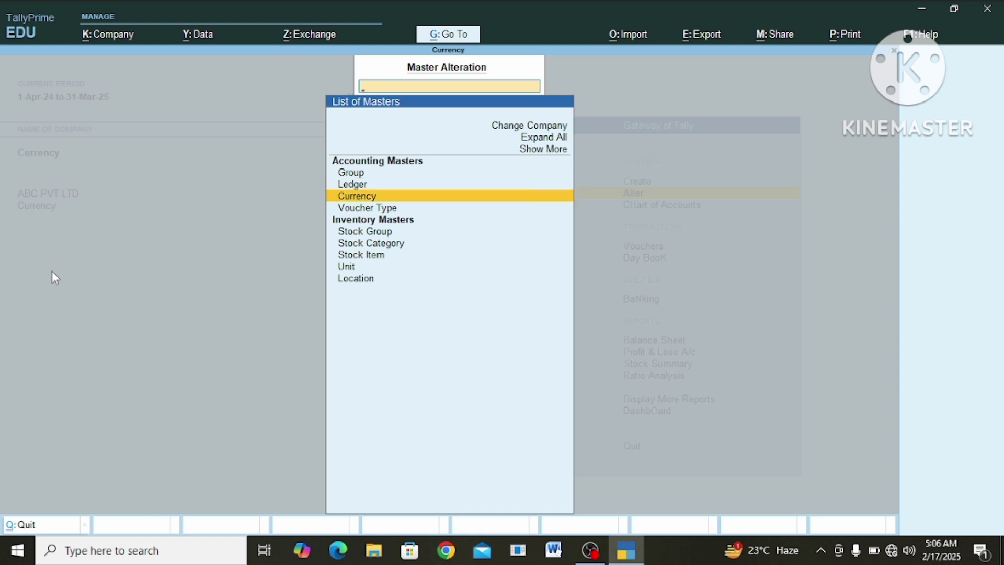
key(Return)
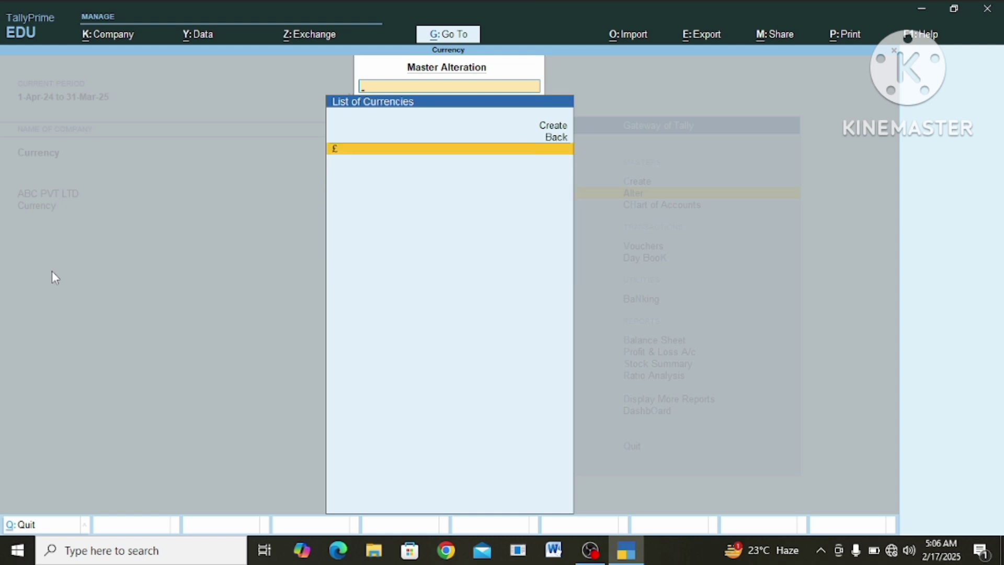
key(Up)
key(Up)
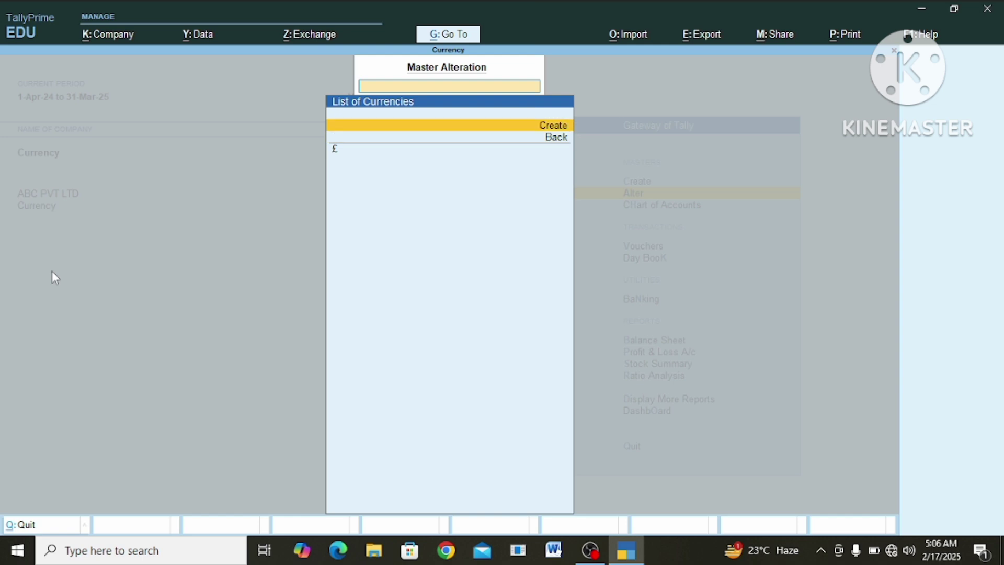
key(Return)
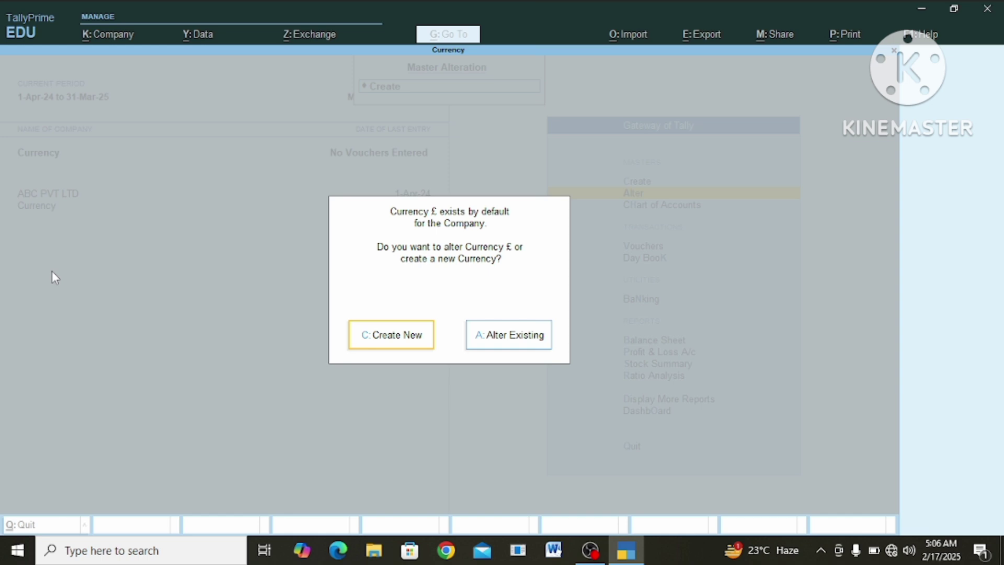
key(Return)
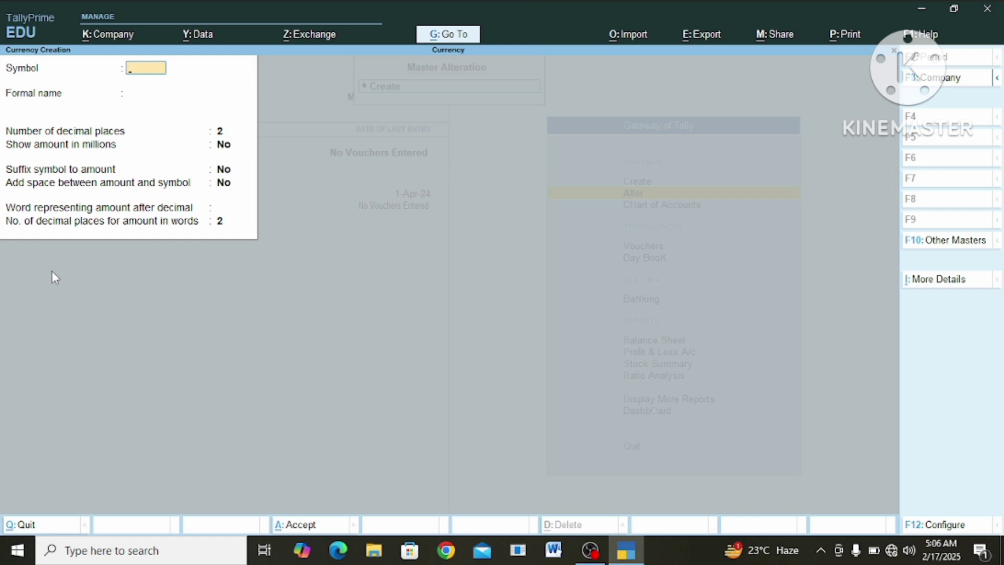
text($)
key(Return)
text(Do)
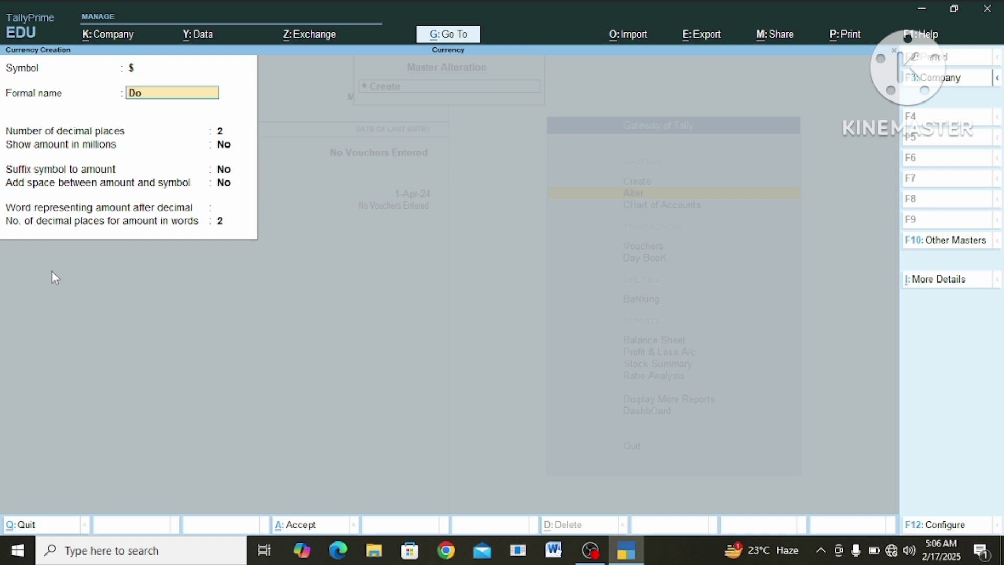
text(llor)
key(ctrl+a)
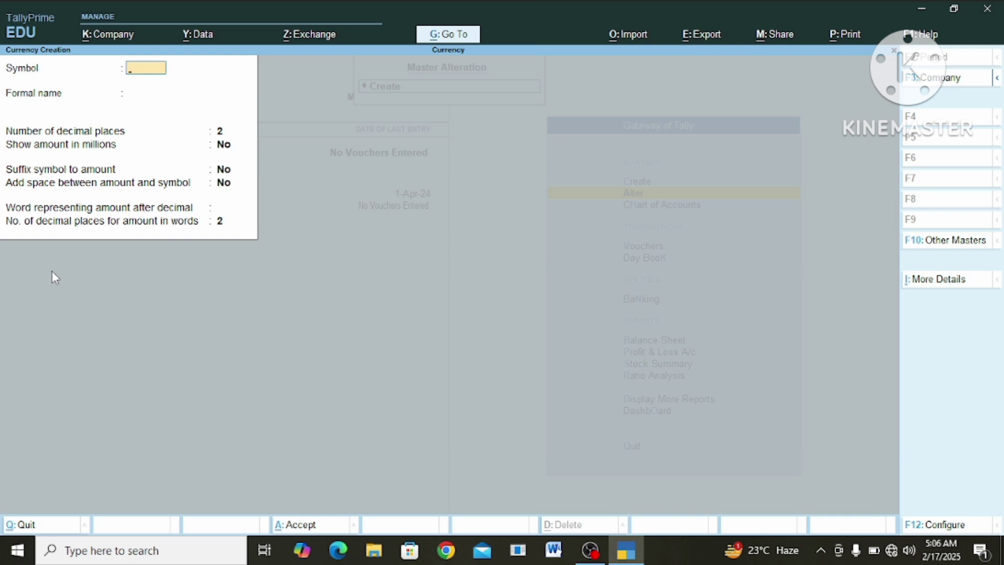
key(Escape)
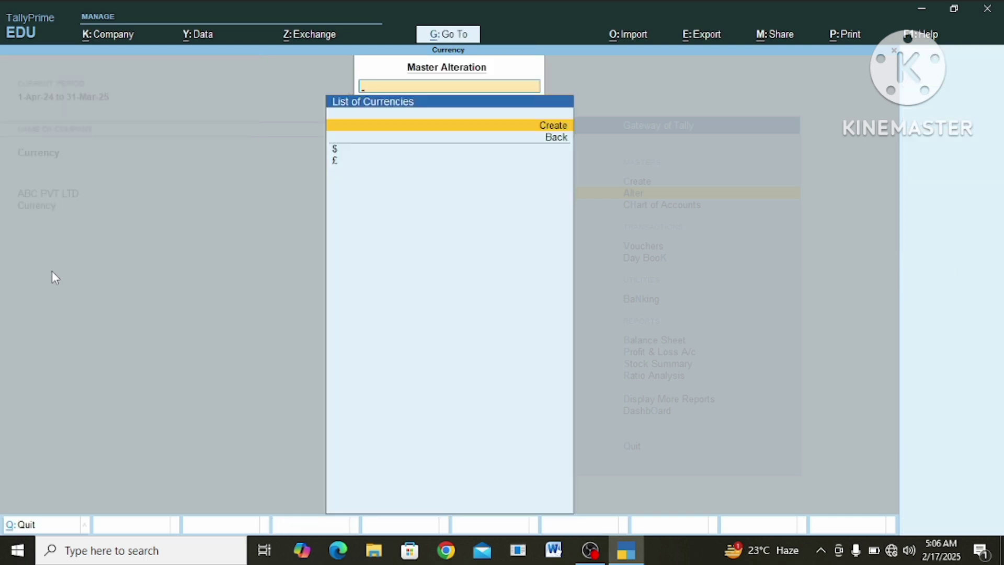
key(Escape)
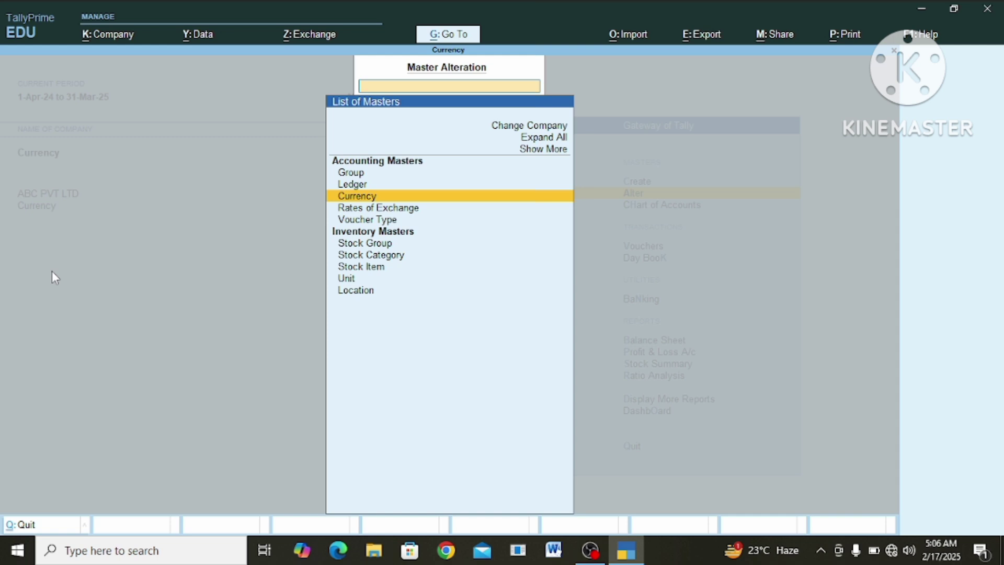
Step: Try to set the standard rate of exchange for $ to £97 as of 1-Apr-24
key(Down)
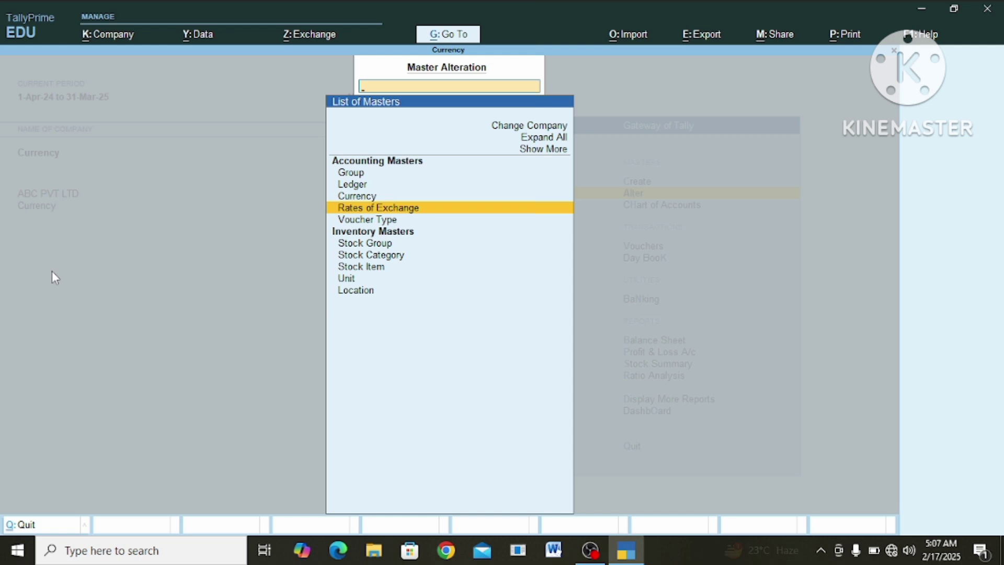
key(Return)
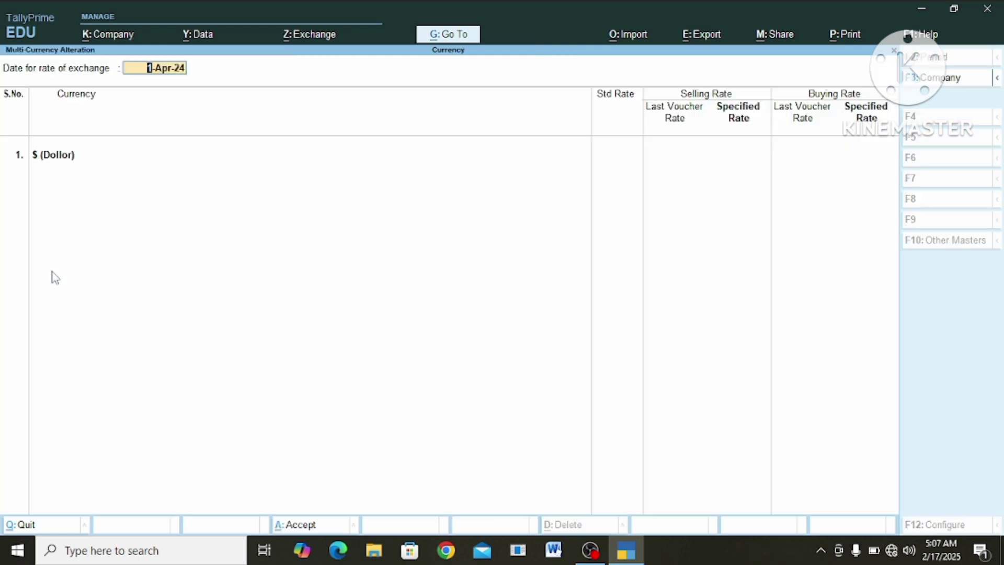
key(Return)
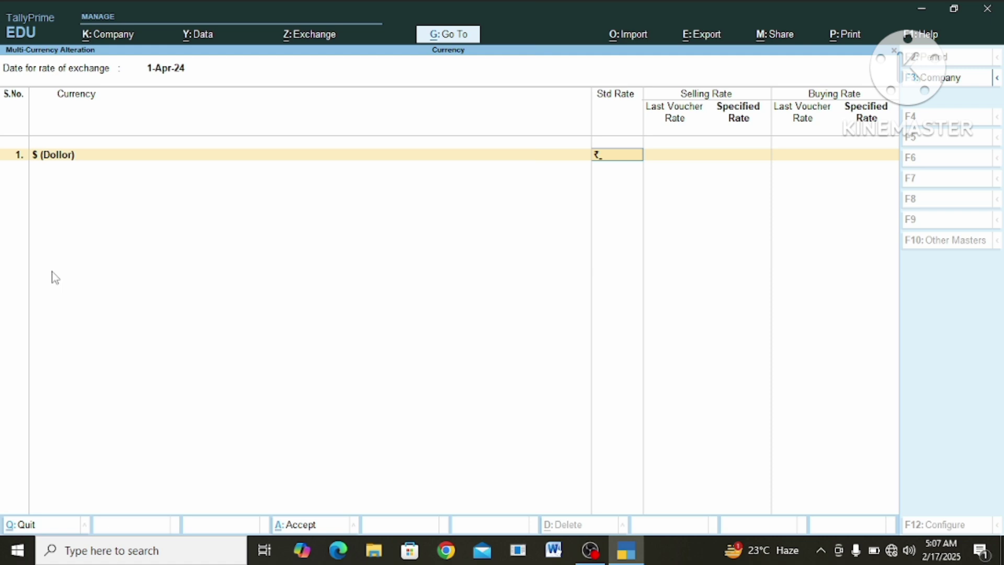
text(82)
text(.97)
text($)
key(BackSpace)
text(97)
key(Return)
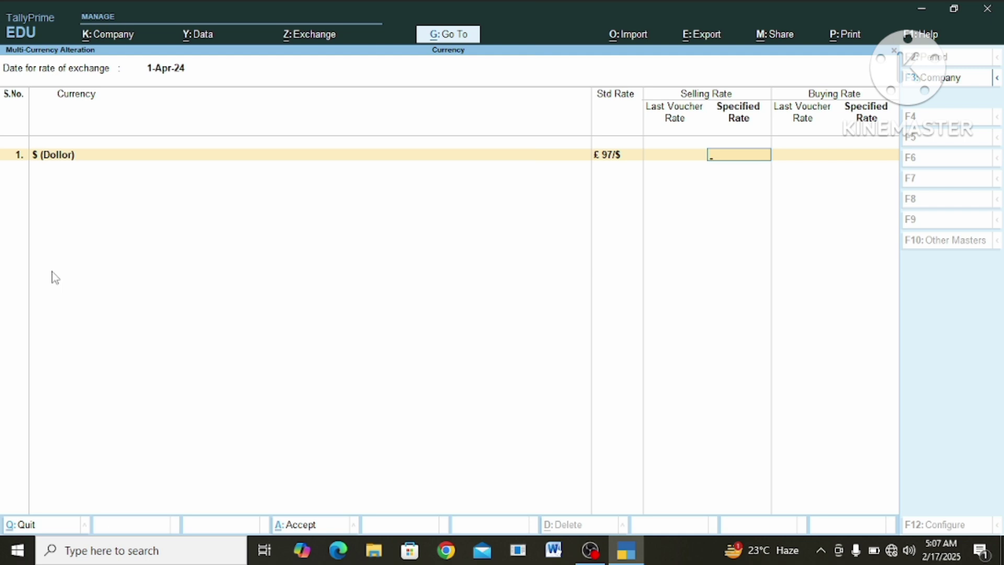
key(BackSpace)
key(BackSpace)
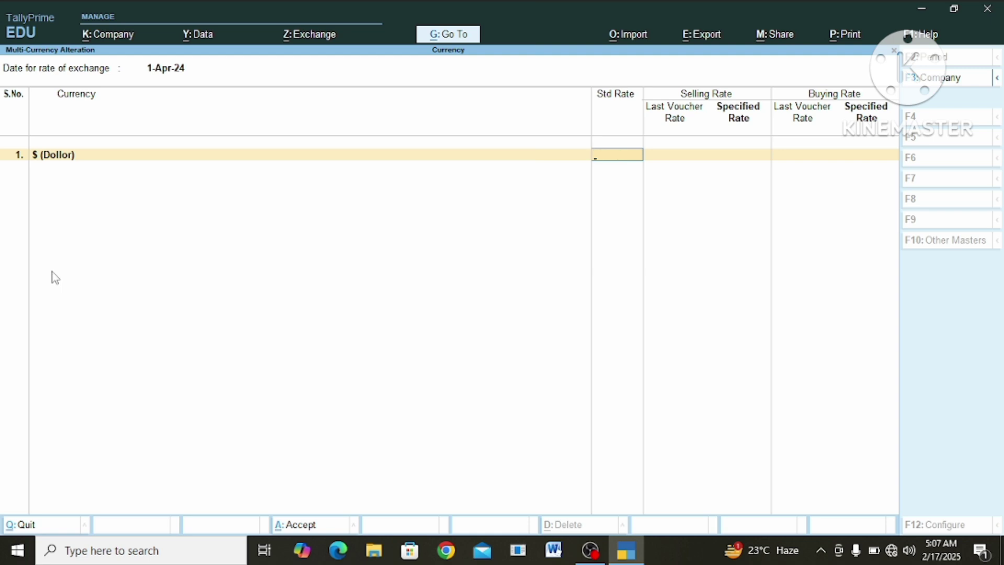
key(Escape)
key(Escape)
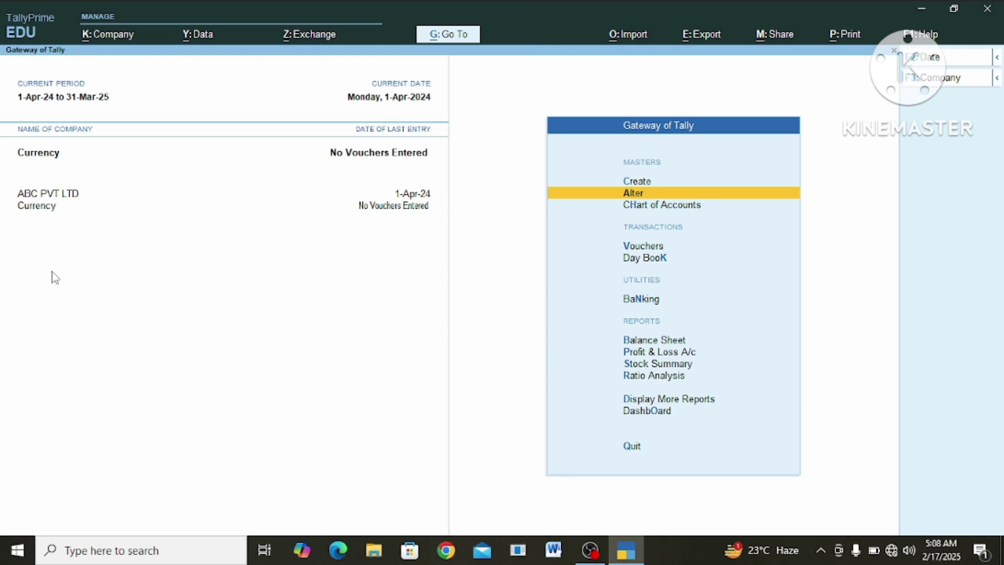
key(ctrl)
key(ctrl)
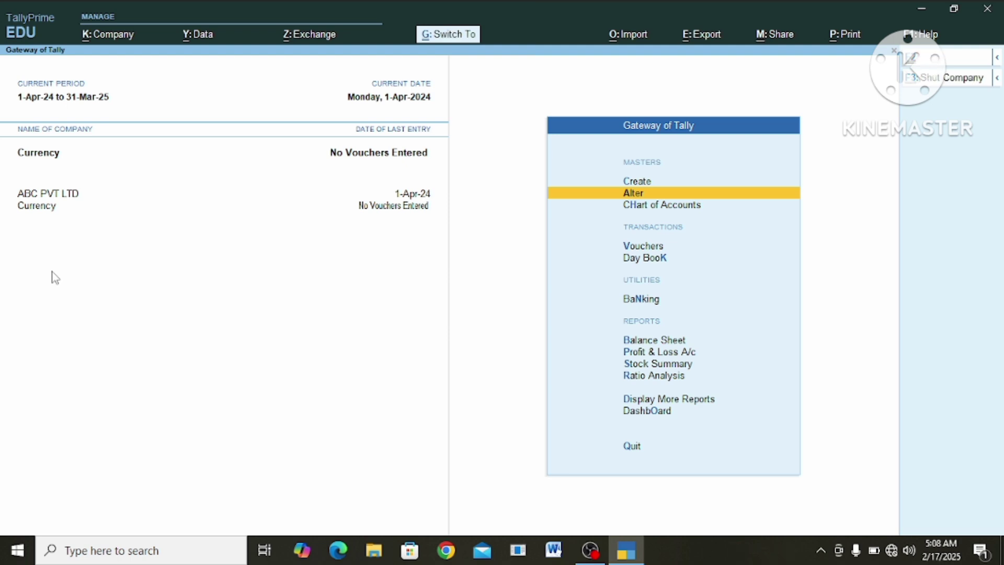
key(ctrl+k)
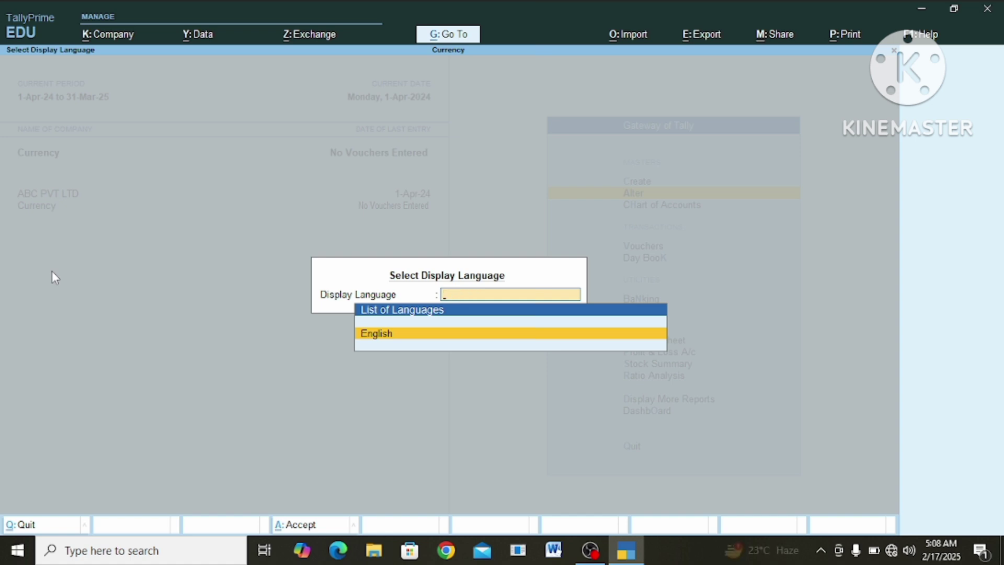
key(Return)
Step: Alter the company Currency by setting its country to India and save the company details
key(alt+k)
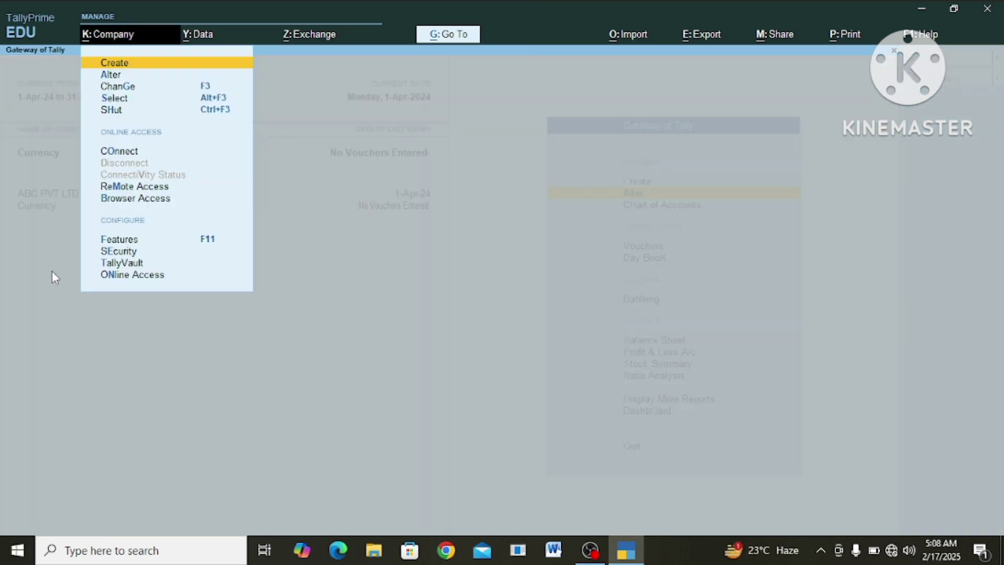
key(Down)
key(Return)
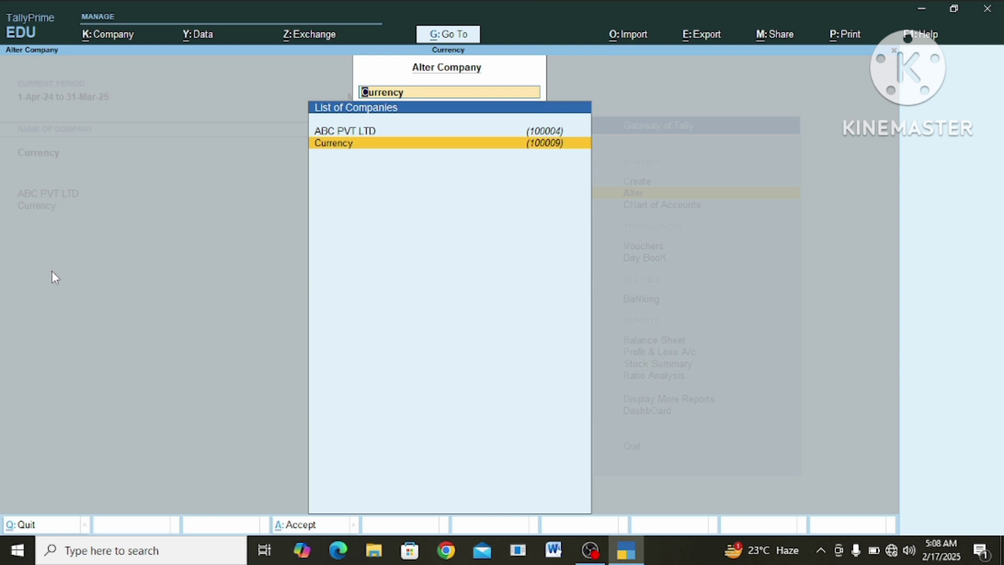
key(Return)
key(Return)
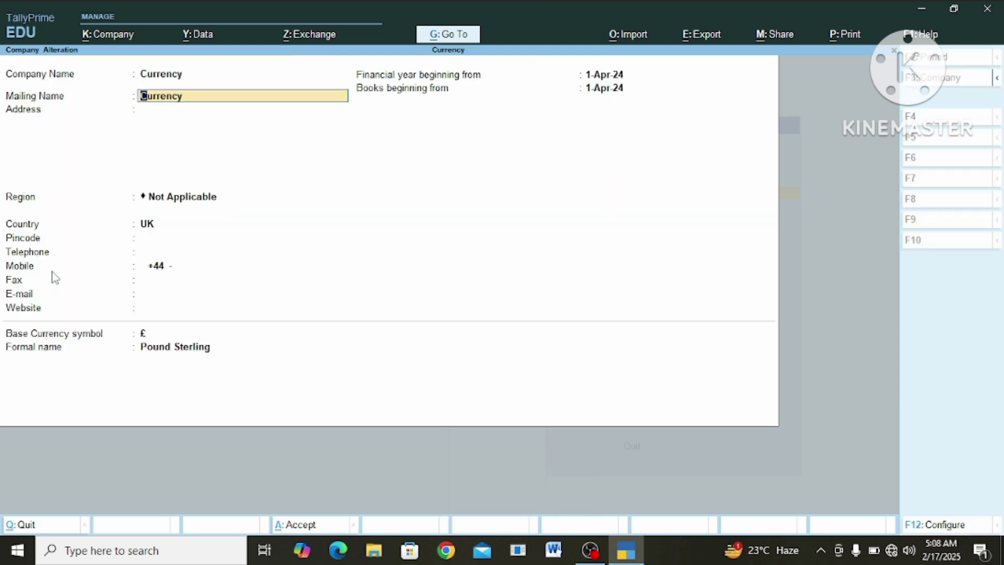
key(Return)
key(Return)
key(Return)
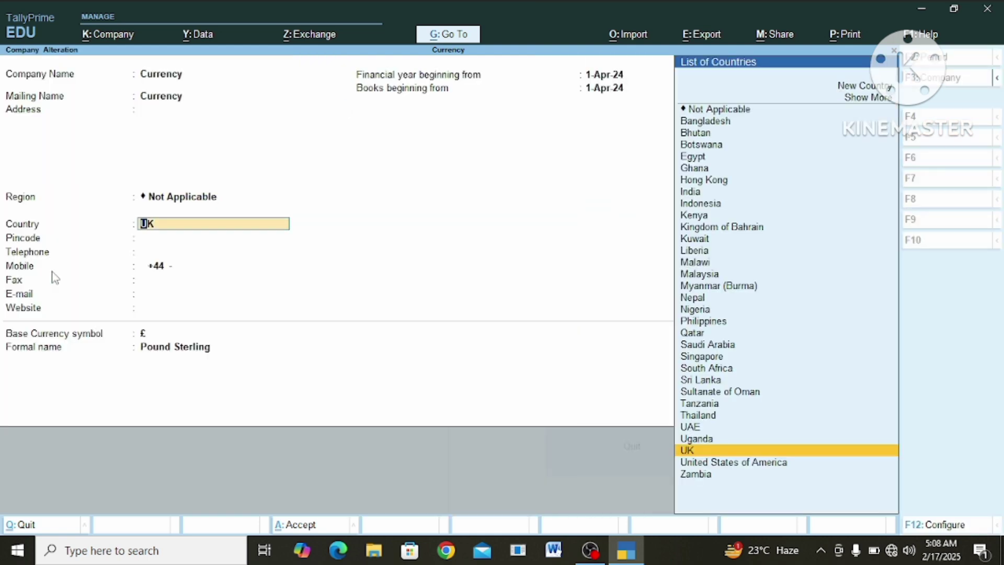
text(In)
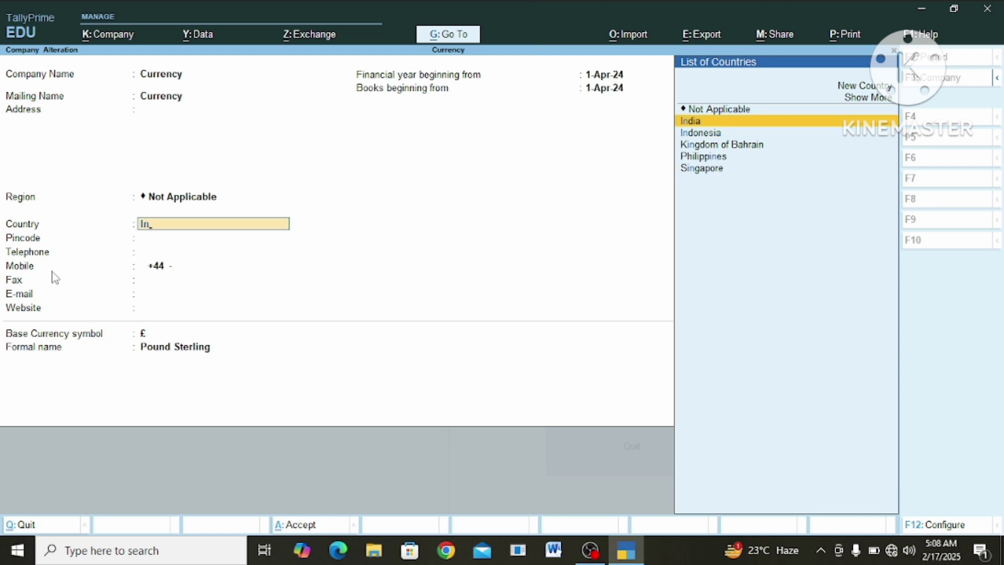
key(Return)
key(Return)
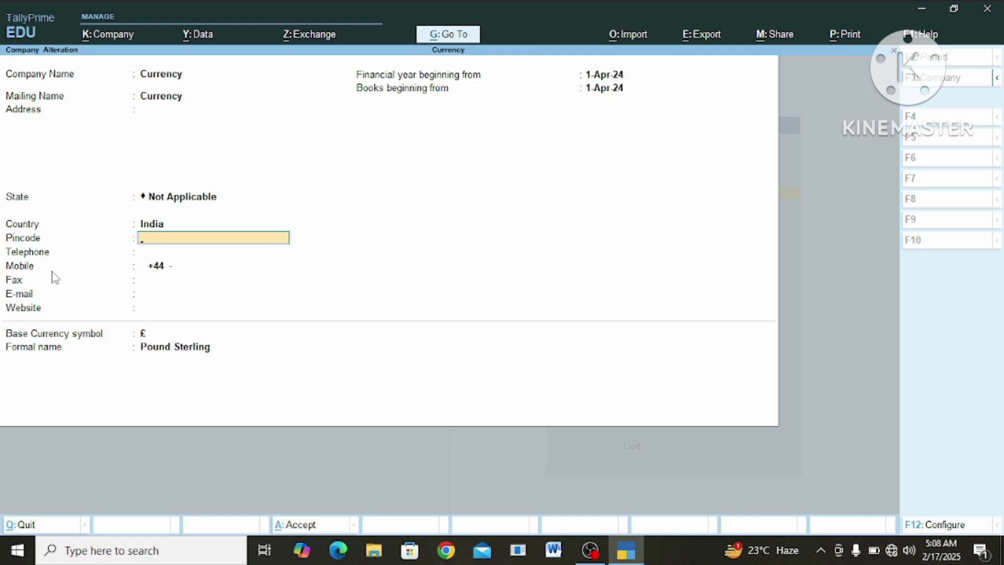
key(ctrl+a)
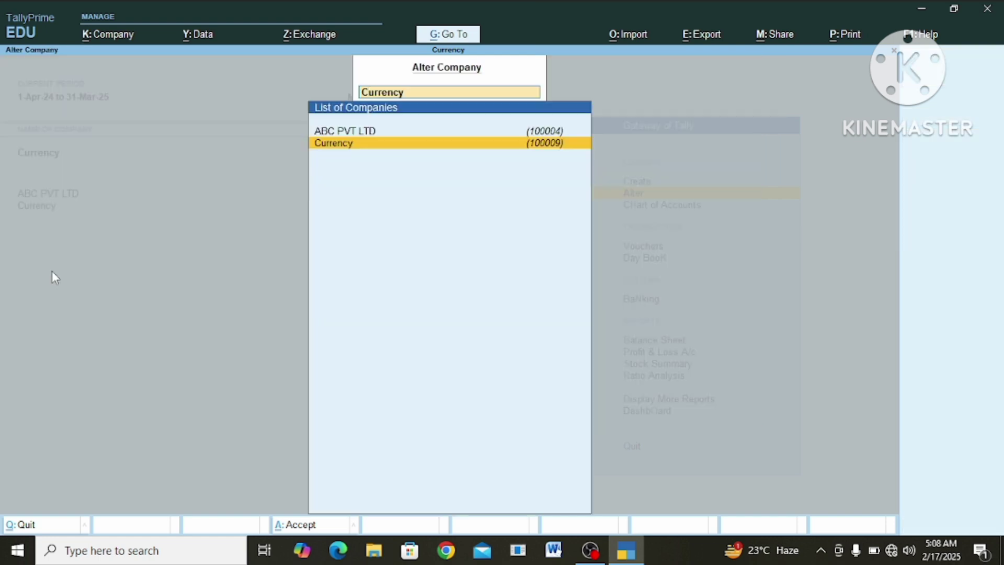
key(Escape)
key(Escape)
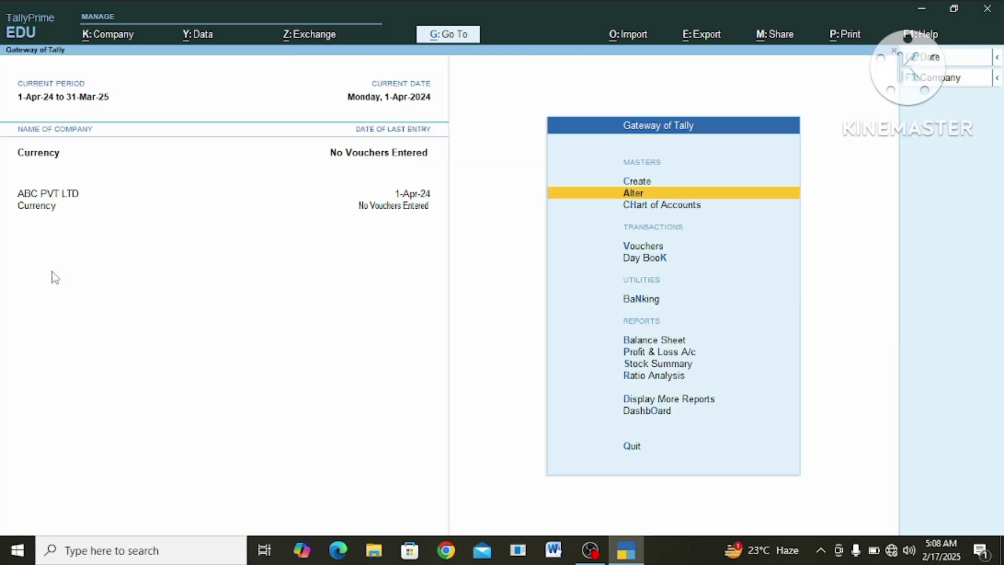
Step: Set the standard rate of exchange for $ to ₹82.97 as of 1-Apr-24
key(Return)
key(Down)
key(Down)
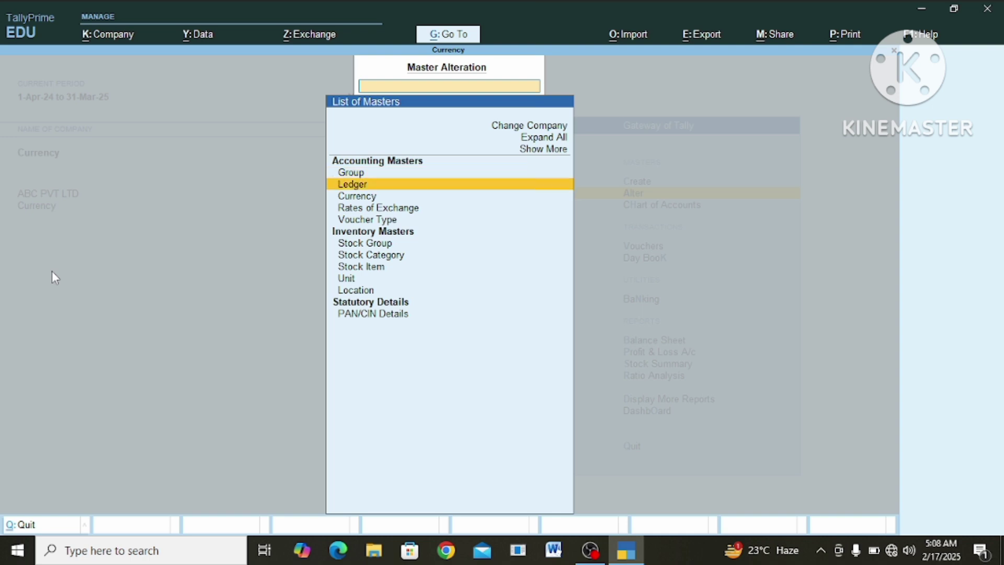
key(Down)
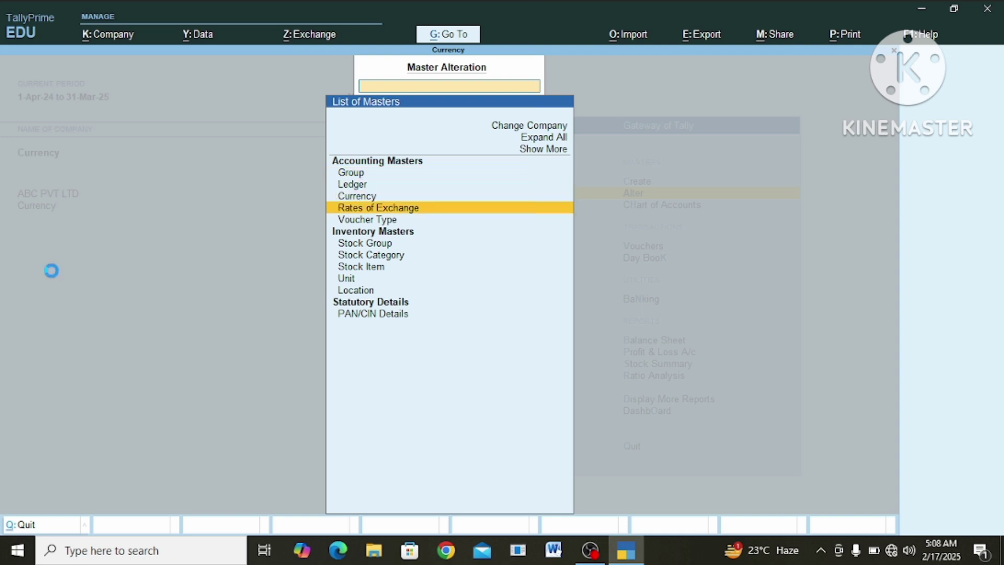
key(Return)
key(Return)
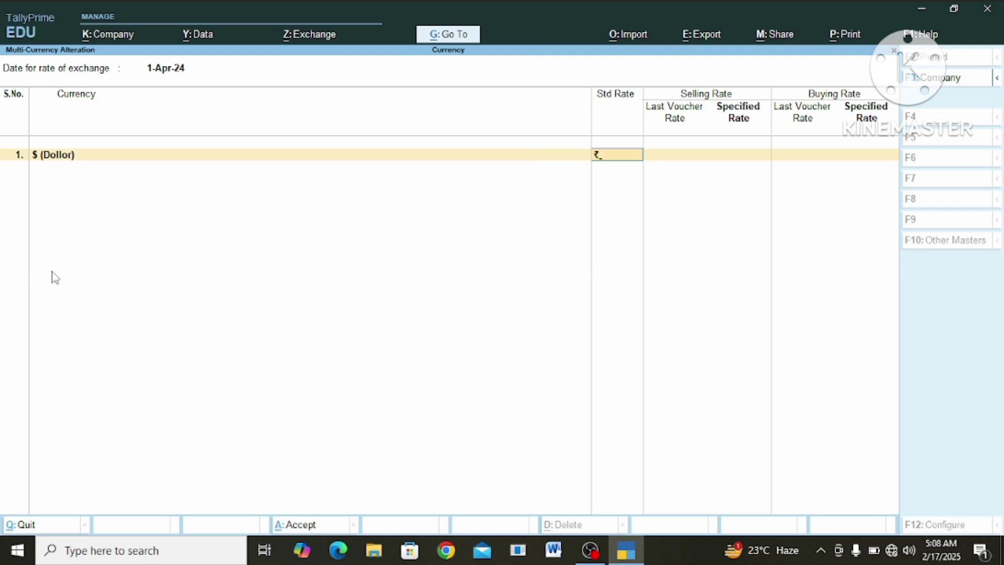
text(82.97)
key(Return)
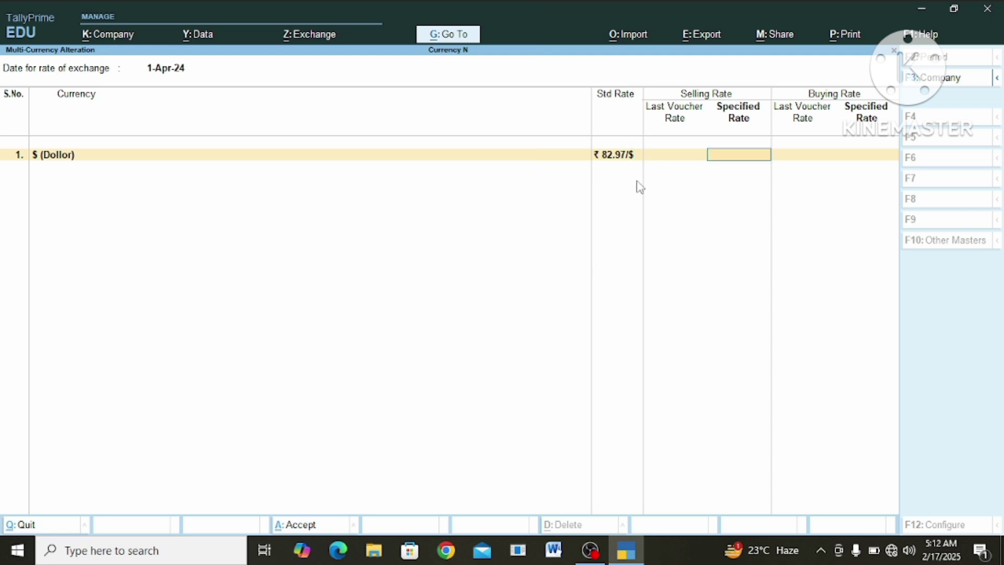
Step: Set the specified selling rate for $ to ₹82.97
text(82.97)
key(BackSpace)
key(BackSpace)
key(BackSpace)
key(BackSpace)
key(BackSpace)
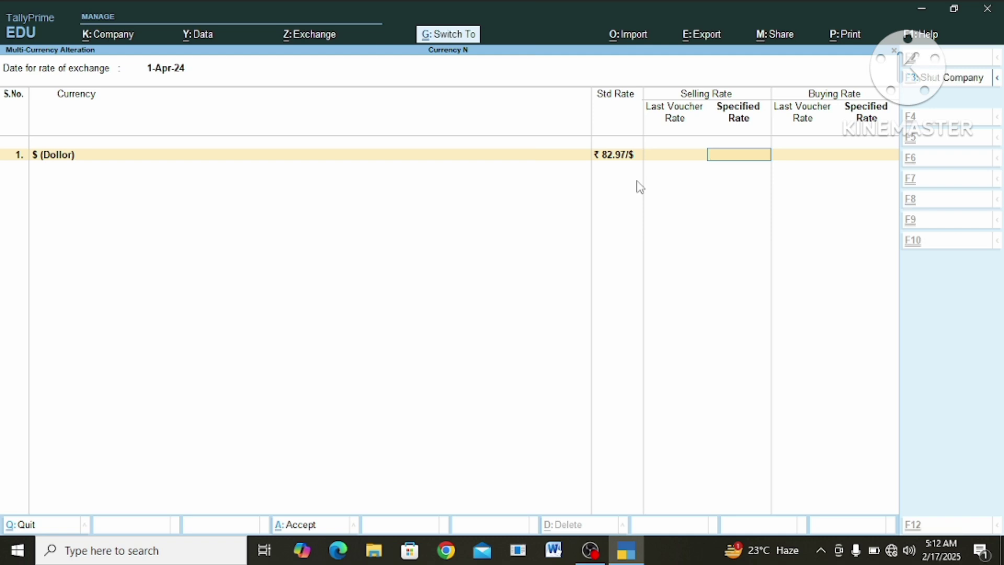
text(₹ 82.97)
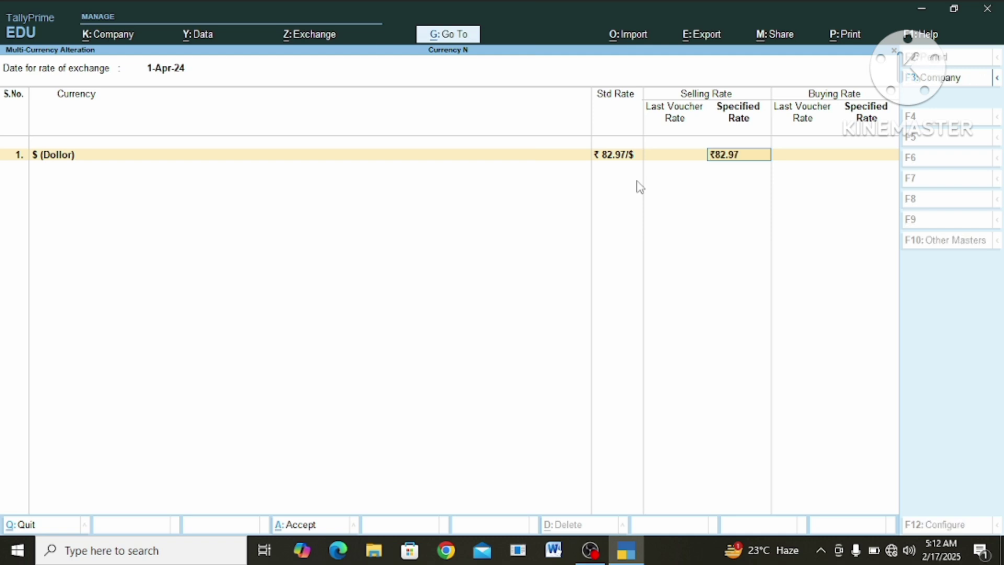
key(Return)
key(Return)
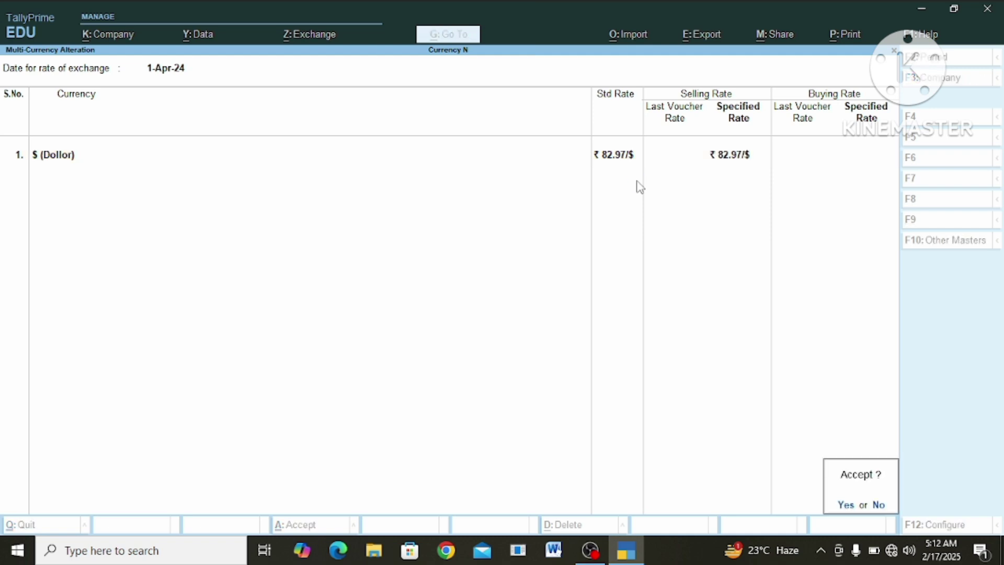
Step: Set the specified buying rate for $ to 82.98 and save the exchange rates
text(n)
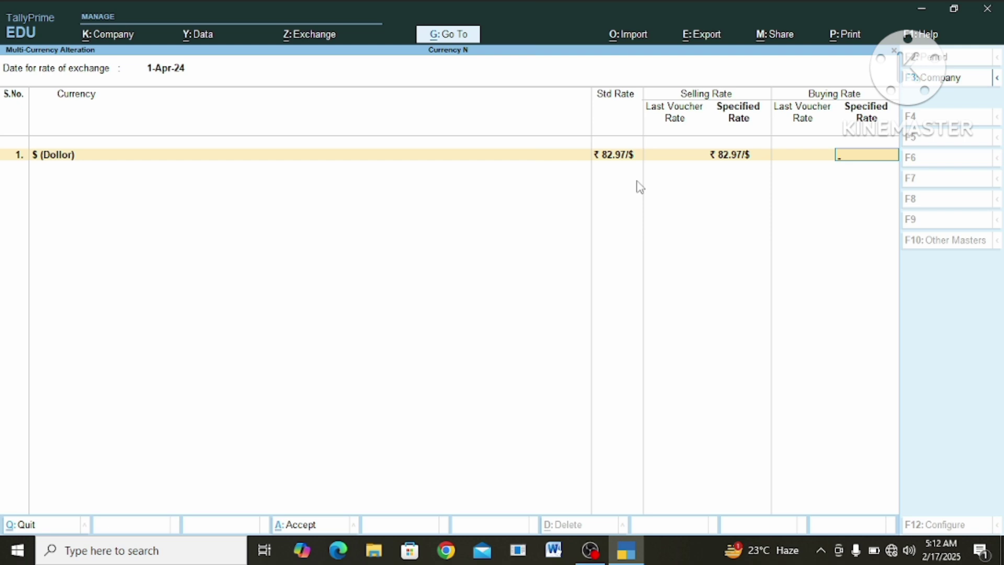
text(82.98)
key(Return)
key(y)
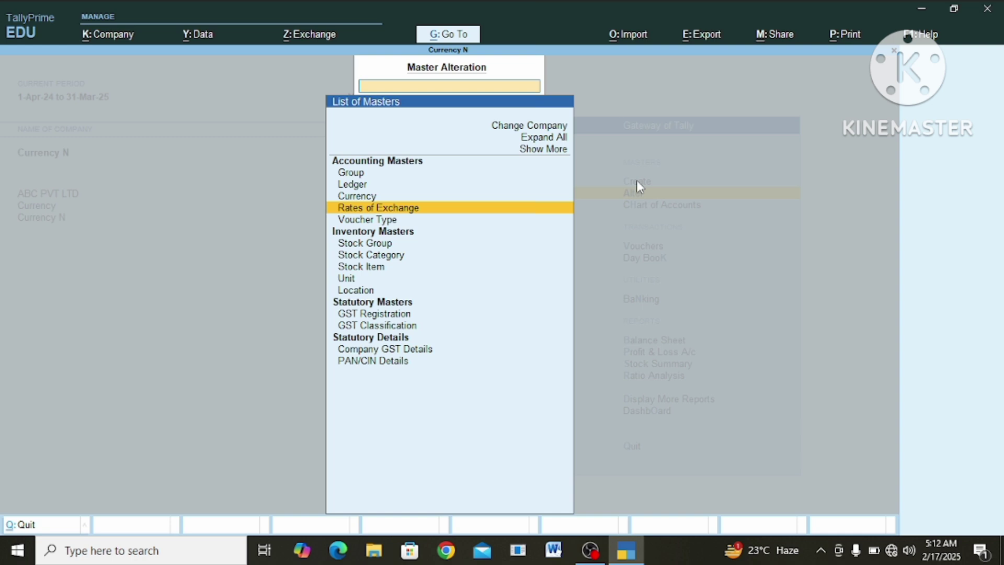
Step: Start a new accounting ledger and name it Purchase, leaving the alias blank
key(Escape)
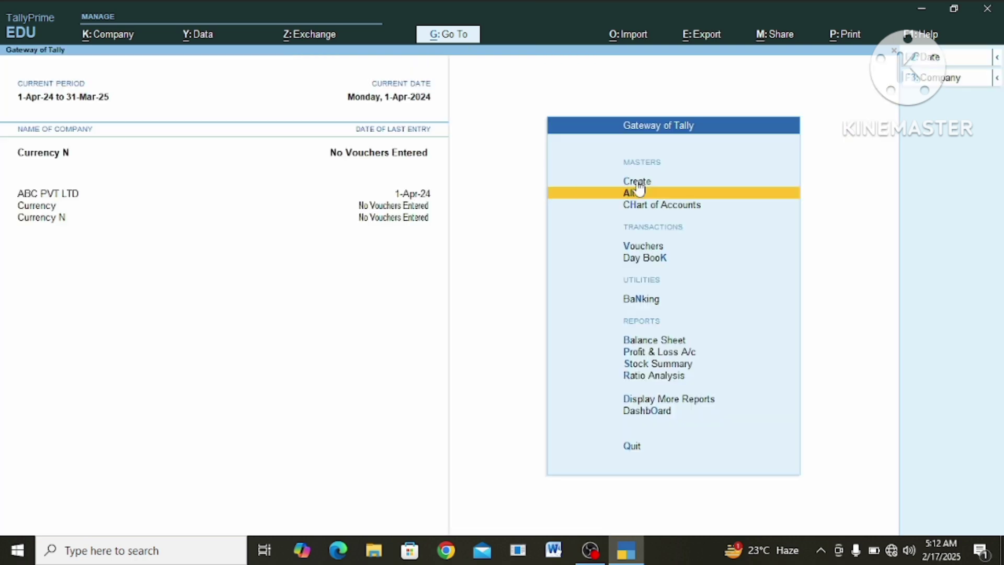
key(Down)
key(Down)
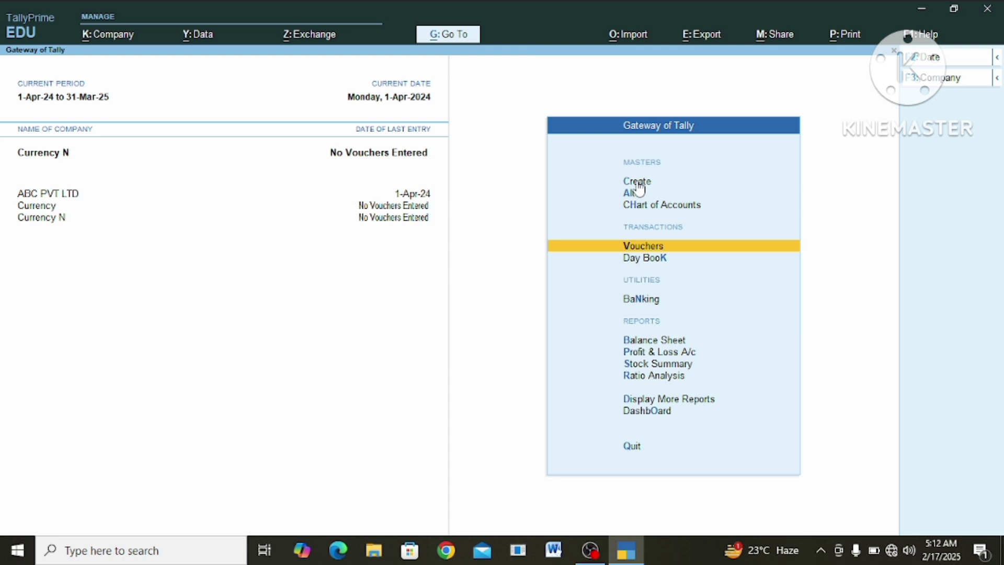
key(Up)
key(Up)
key(Up)
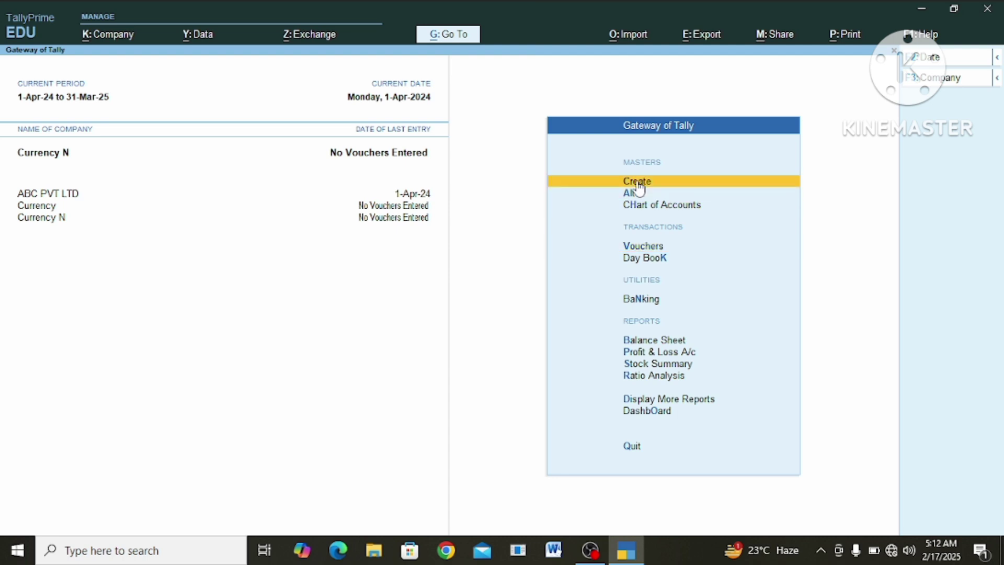
key(Return)
key(Down)
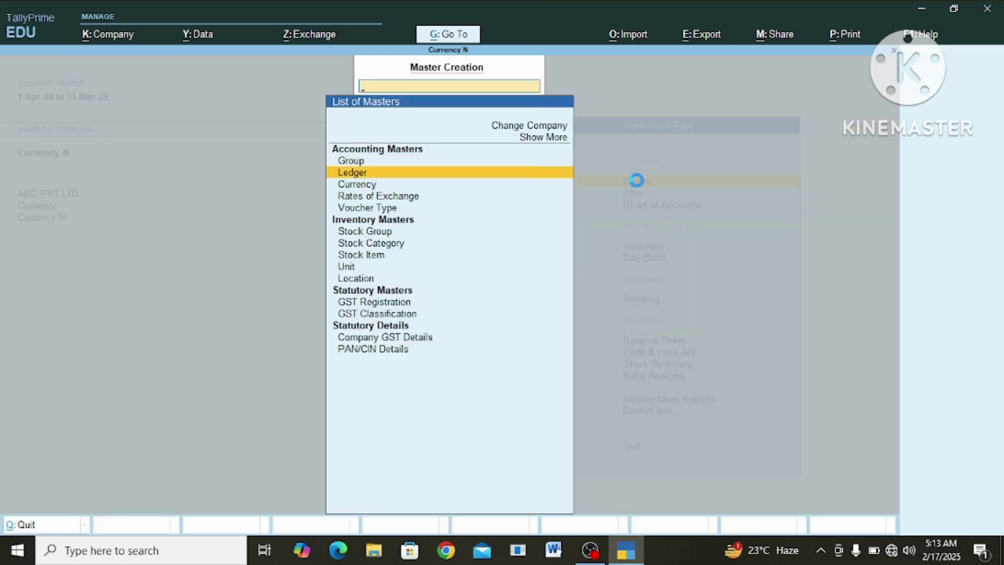
key(Return)
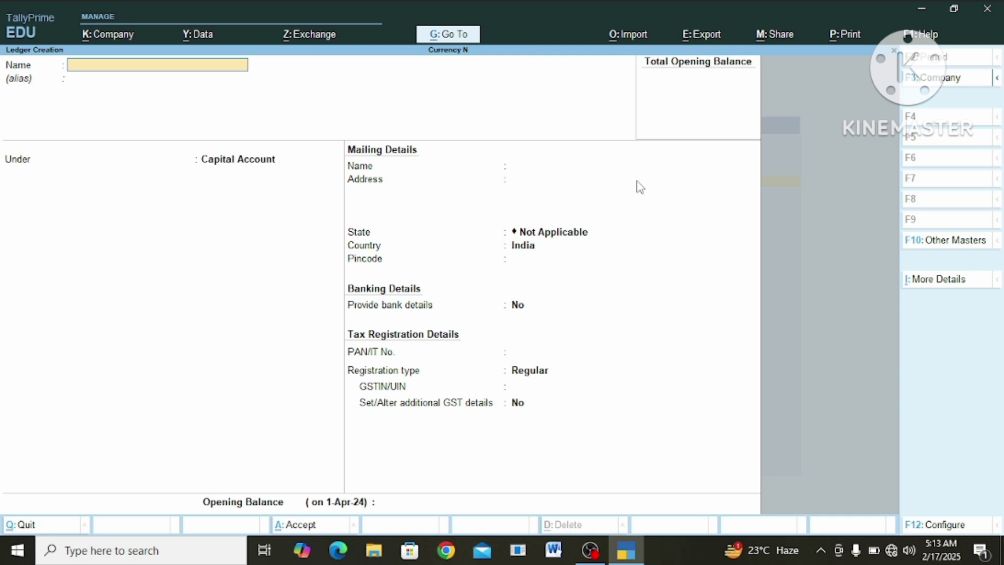
text(Purchase)
key(Return)
key(Return)
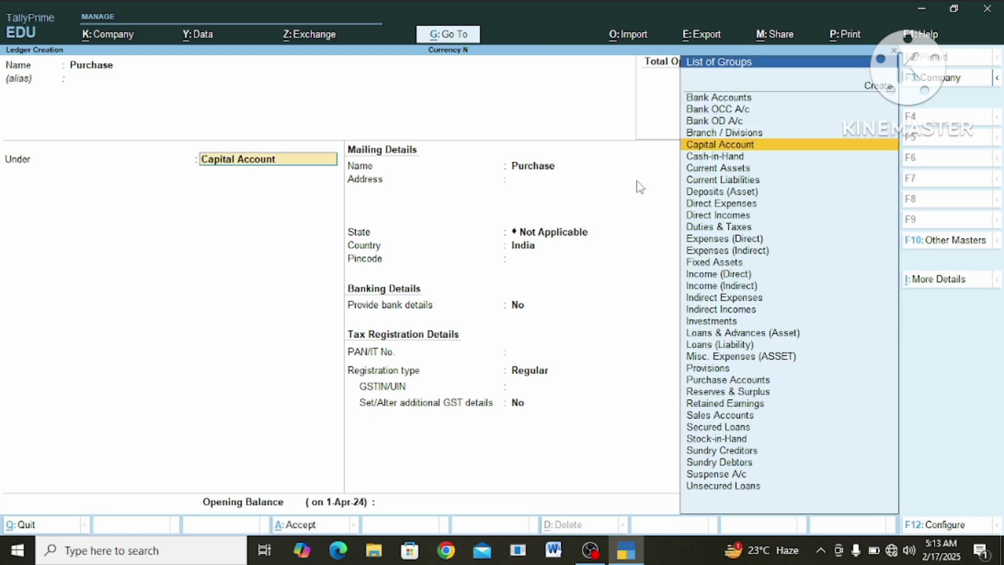
Step: Place the Purchase ledger under Purchase Accounts, keep its ledger type Not Applicable, save it and leave ledger creation
text(Purc)
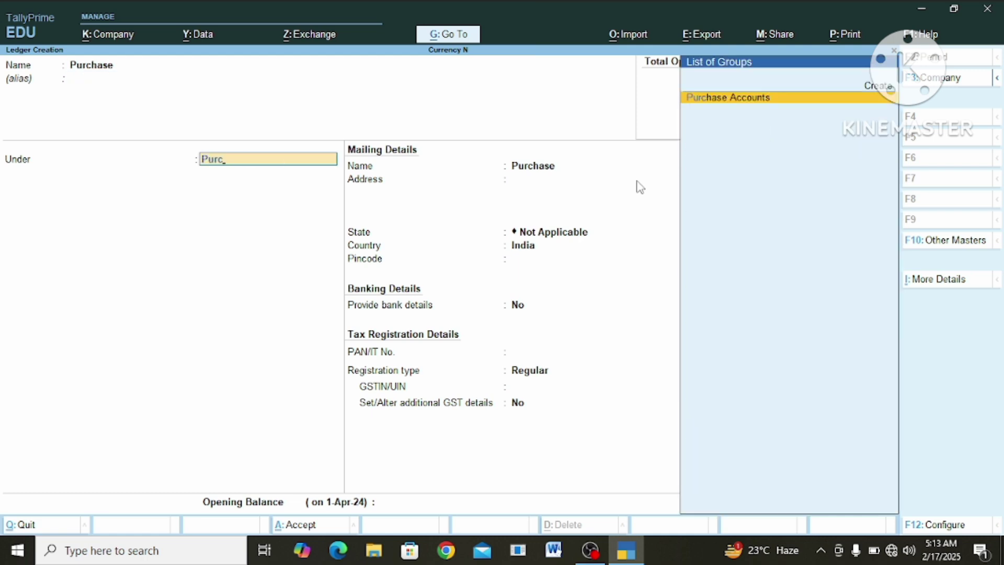
text(hase)
key(Return)
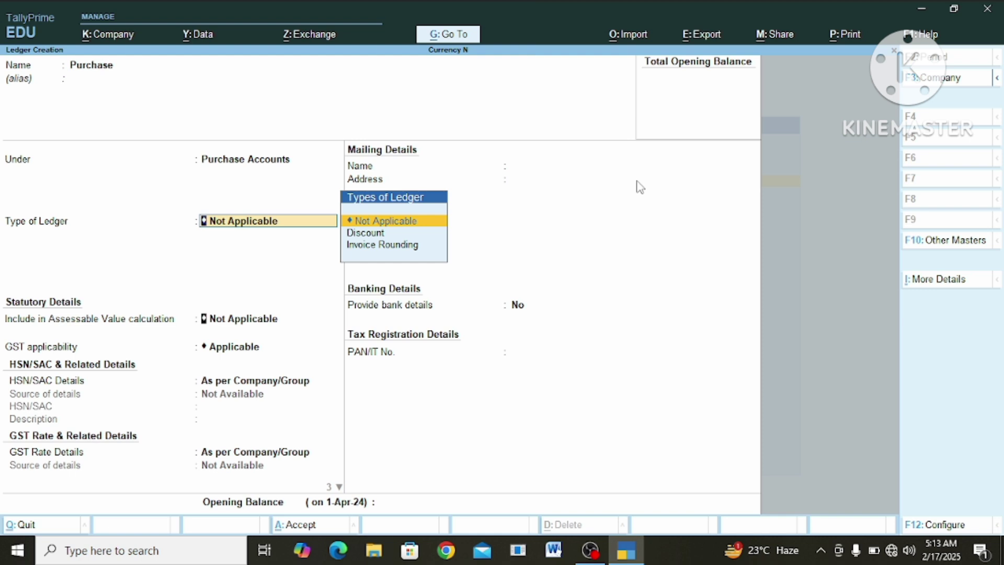
key(Return)
key(Return)
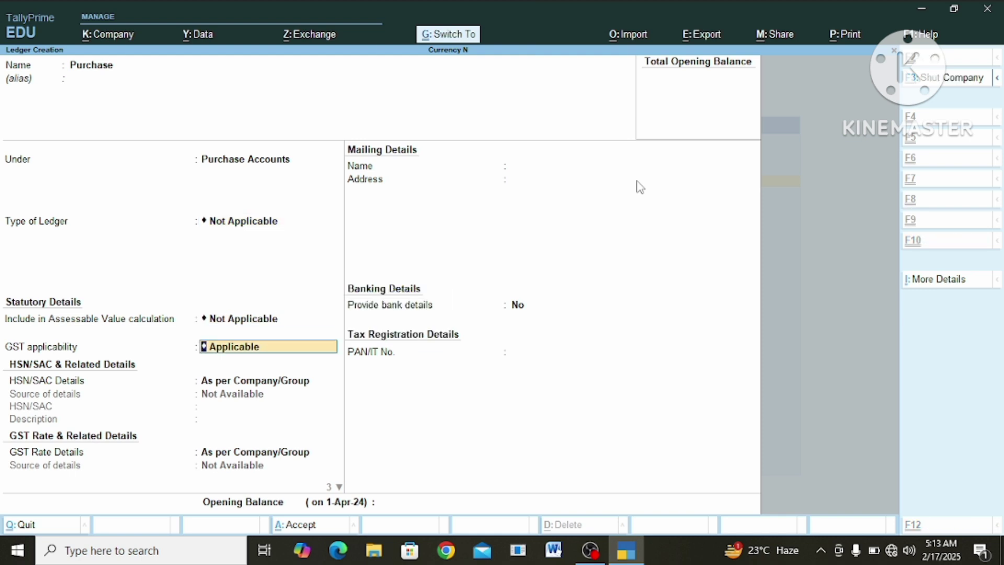
key(ctrl+a)
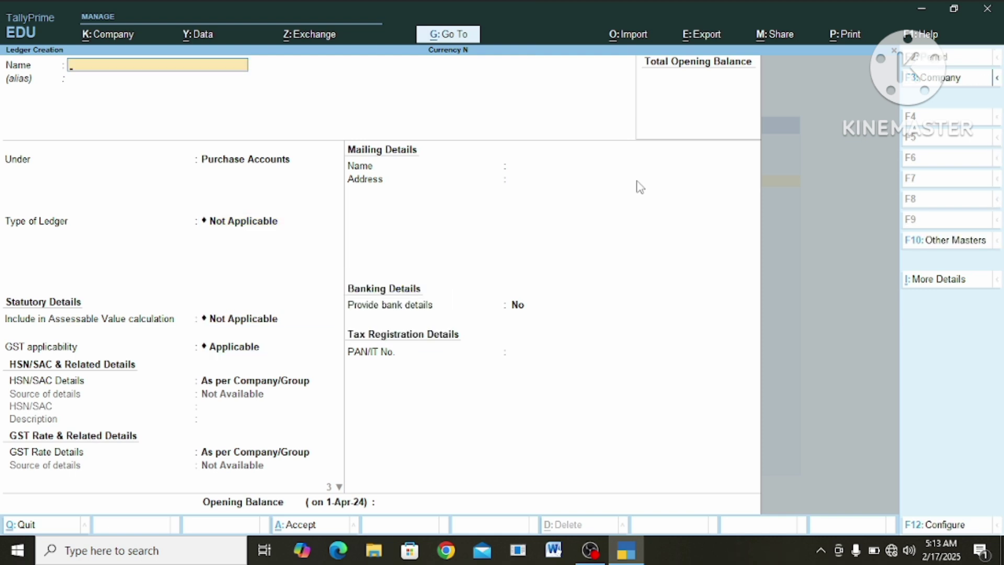
key(Escape)
key(Return)
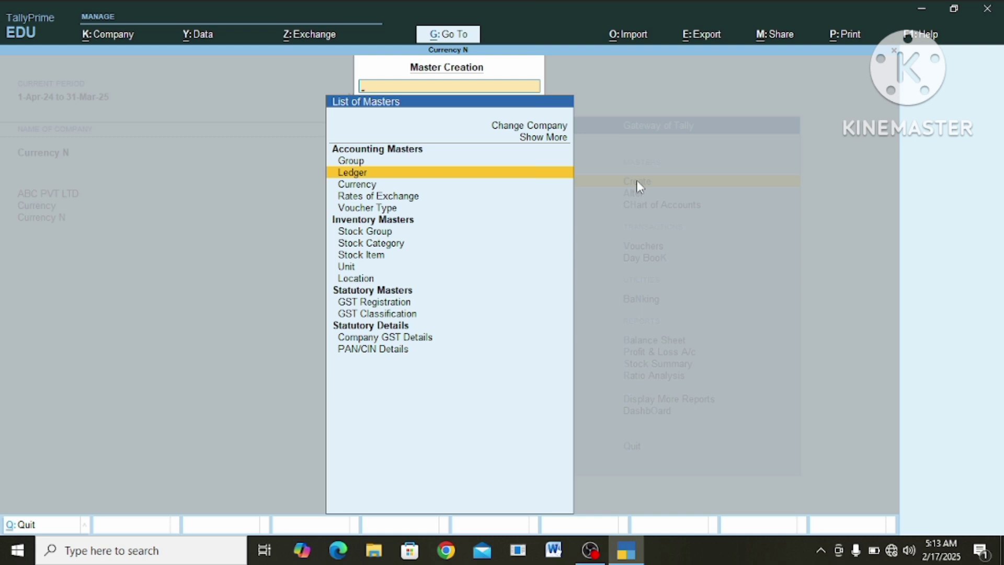
Step: Start a new stock item and name it Led
key(Down)
key(Down)
key(Down)
key(Down)
key(Down)
key(Down)
key(Down)
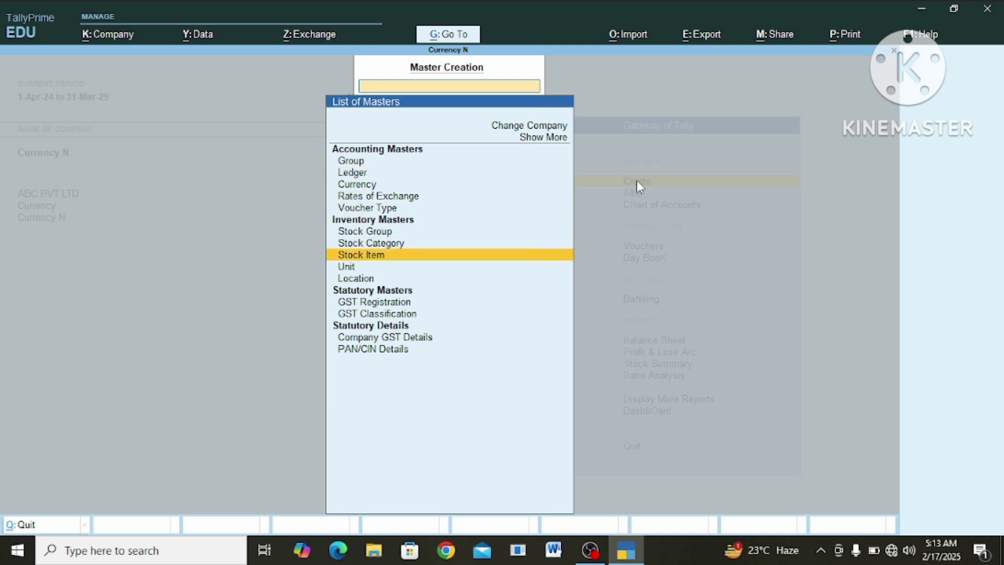
key(Return)
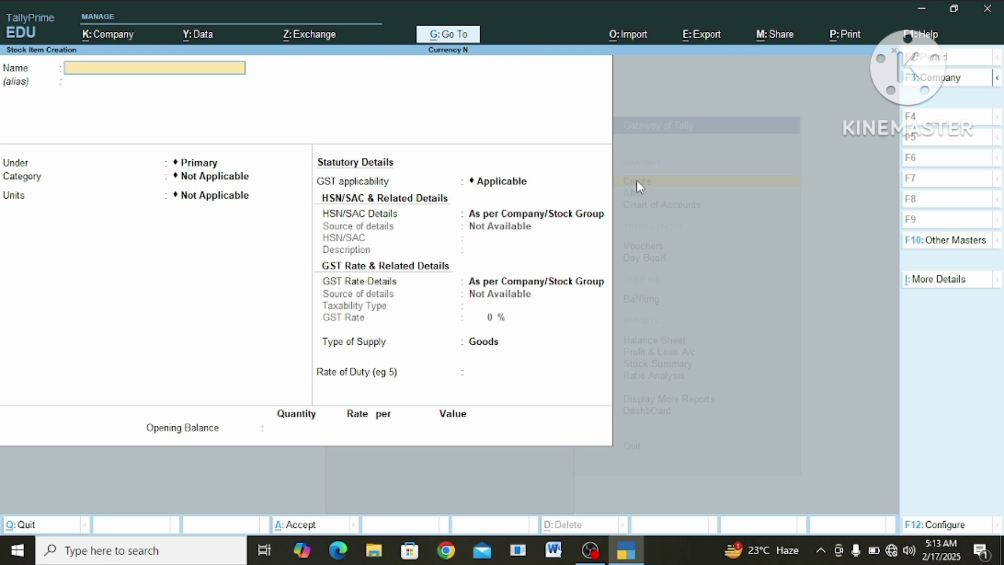
text(Led)
key(Return)
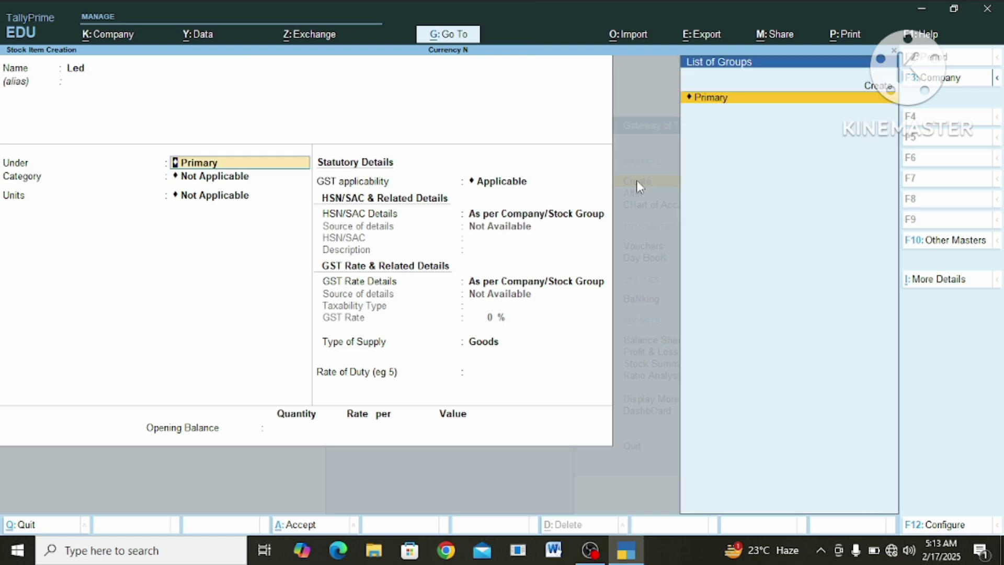
Step: Create a stock group named Electronic from the Led item's group selection and assign the item to it
key(alt+c)
text(E)
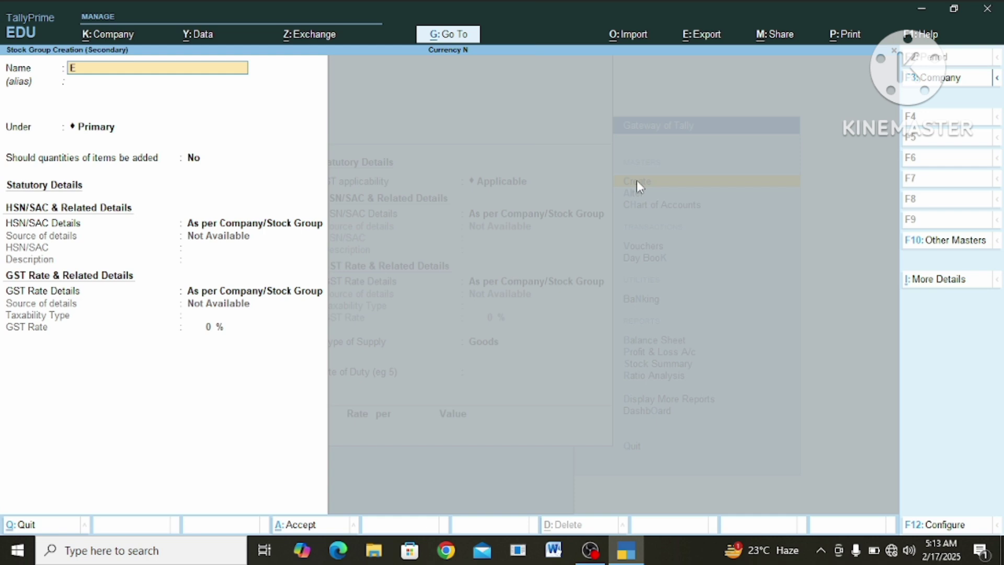
text(lectronic)
key(Return)
key(BackSpace)
key(BackSpace)
key(BackSpace)
key(Return)
key(Return)
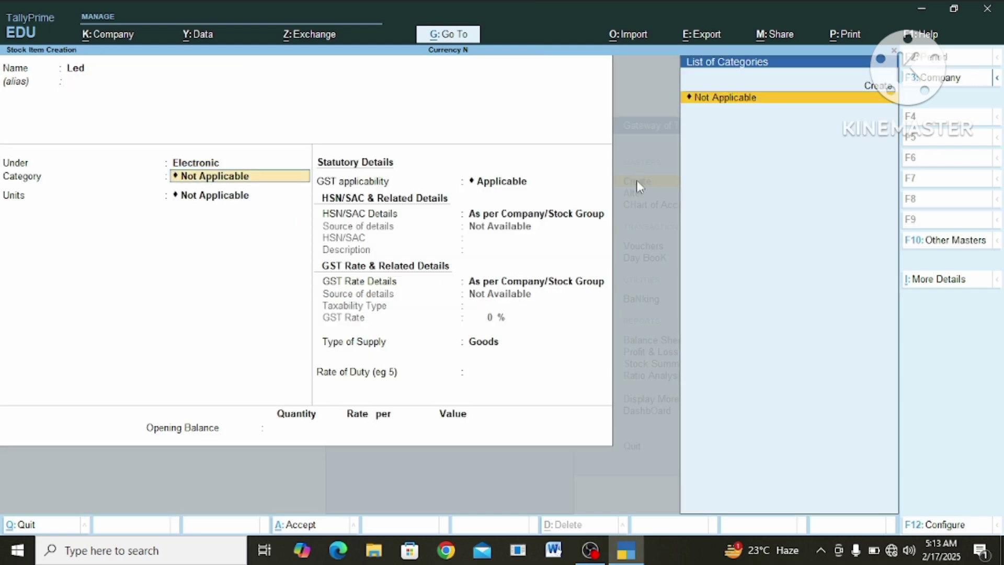
Step: Create a unit with symbol pcs and formal name Pices for the Led item, then save the stock item
key(Return)
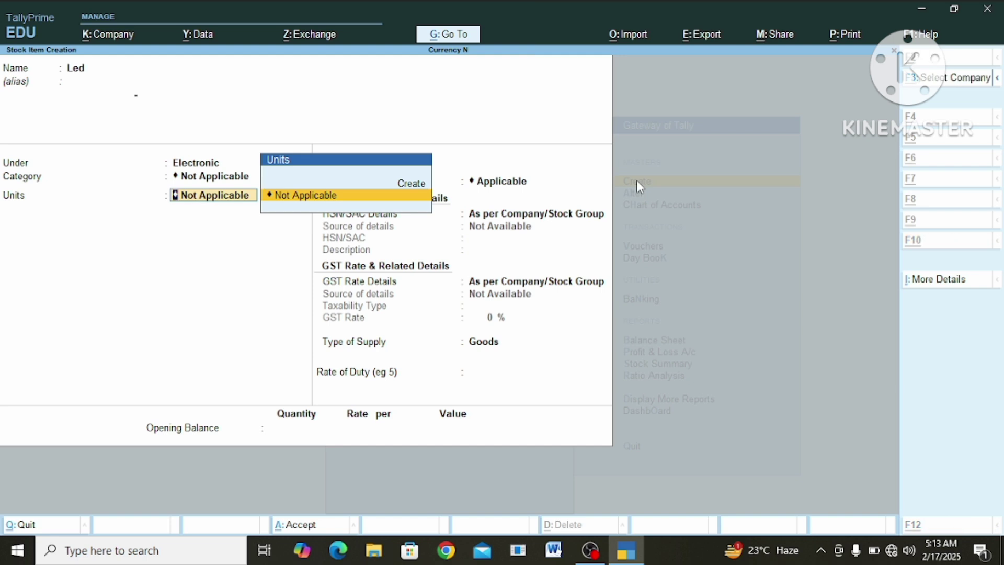
key(alt+c)
text(pcs)
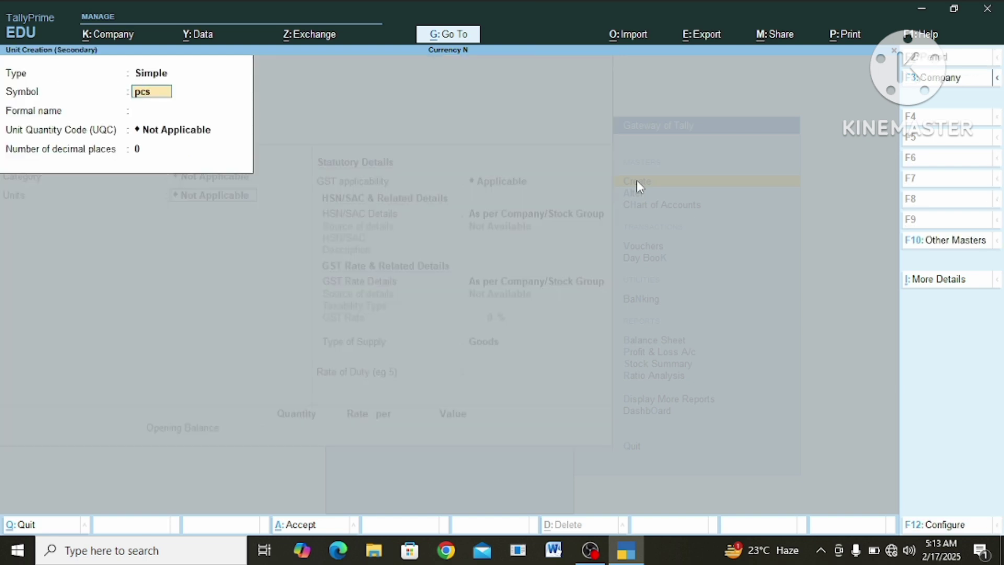
key(Return)
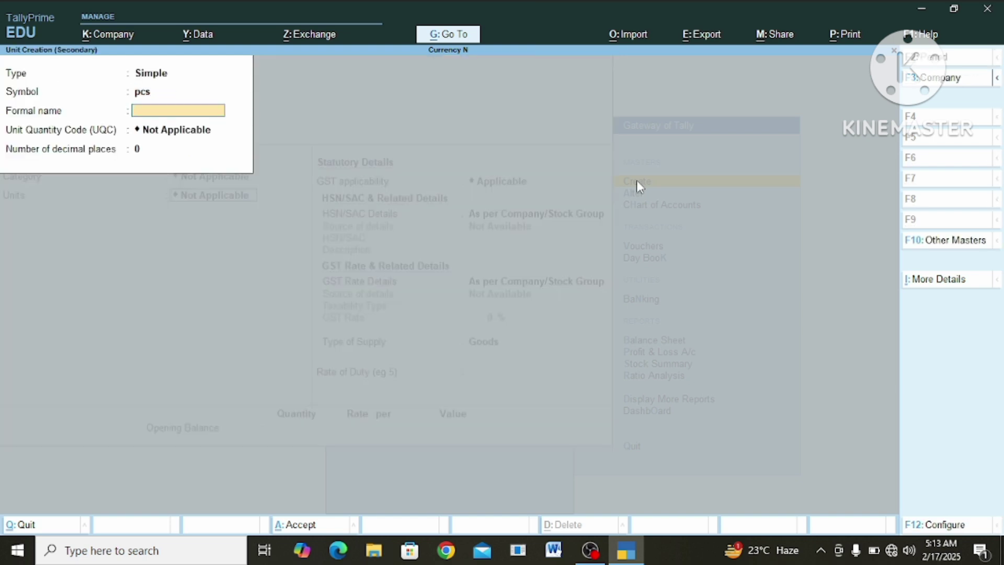
text(Pices)
key(Return)
key(ctrl+a)
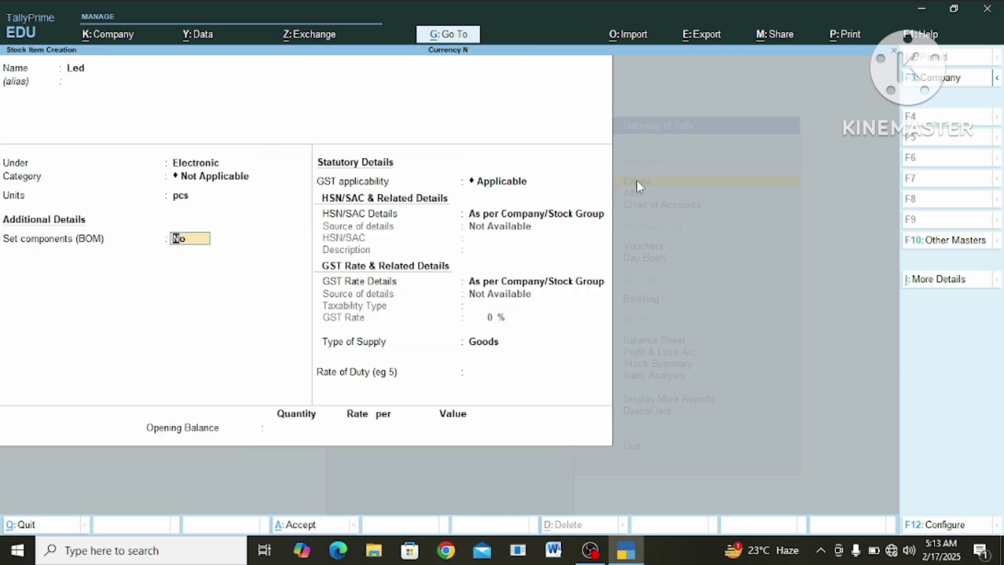
key(ctrl)
key(ctrl+a)
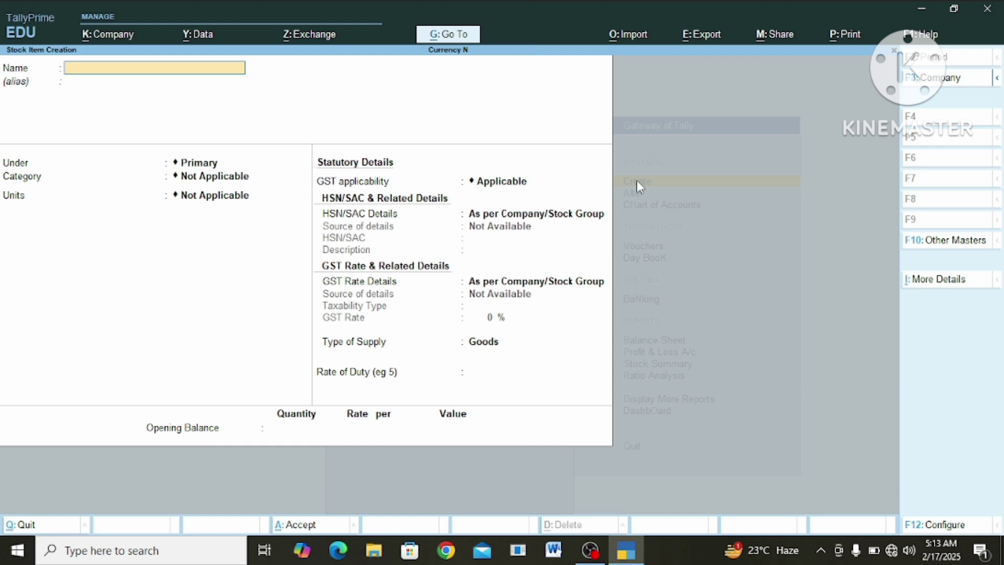
Step: Name a second stock item Mouse and place it under the Electronic group
text(Lcd)
key(BackSpace)
key(BackSpace)
key(BackSpace)
text(Mouse)
key(Return)
key(Return)
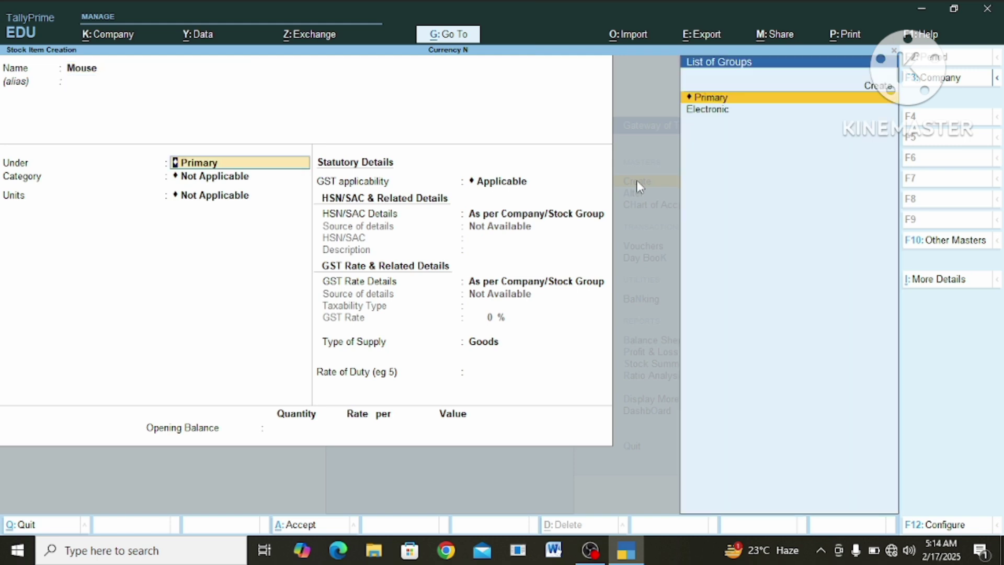
key(Down)
key(Return)
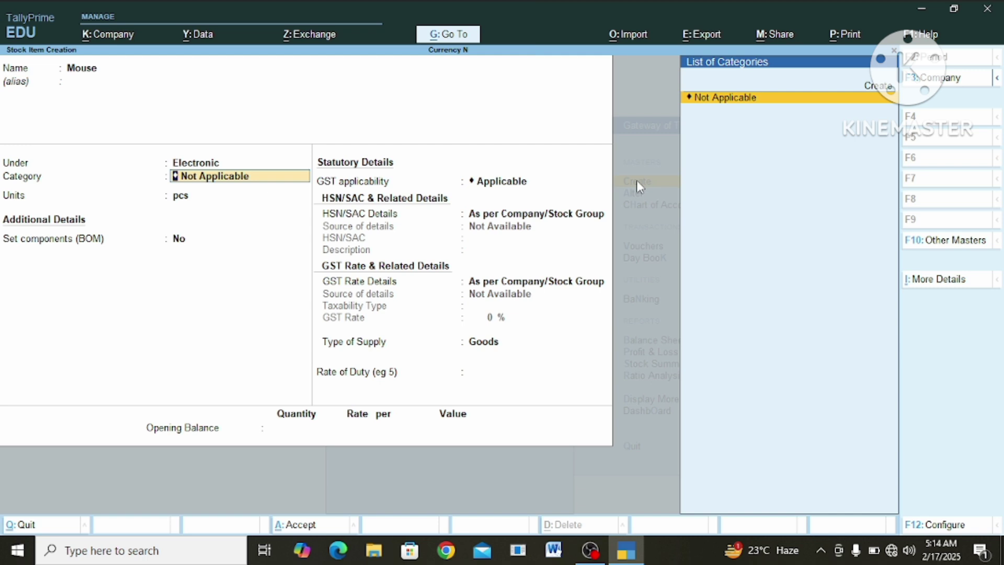
Step: Keep pcs as the Mouse item's unit with default statutory details and no opening balance, save it and return to the Gateway of Tally
key(Return)
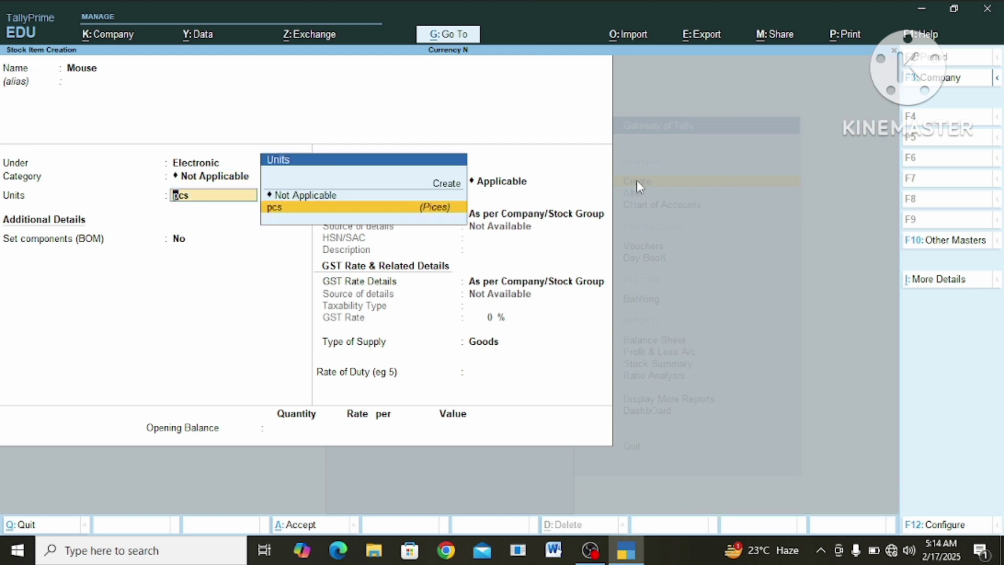
key(Return)
key(Return)
key(Return)
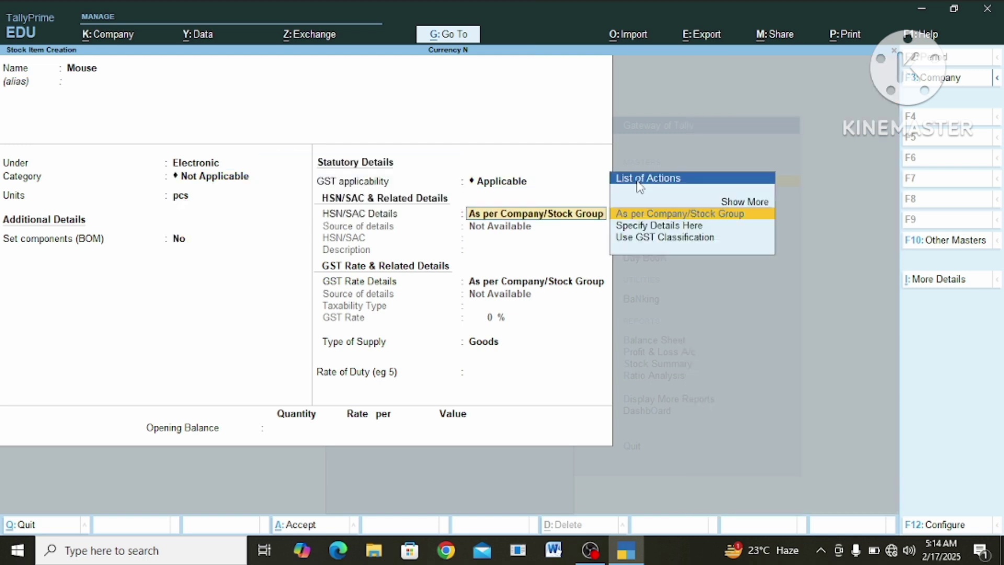
key(Return)
key(Return)
key(Return)
key(Return)
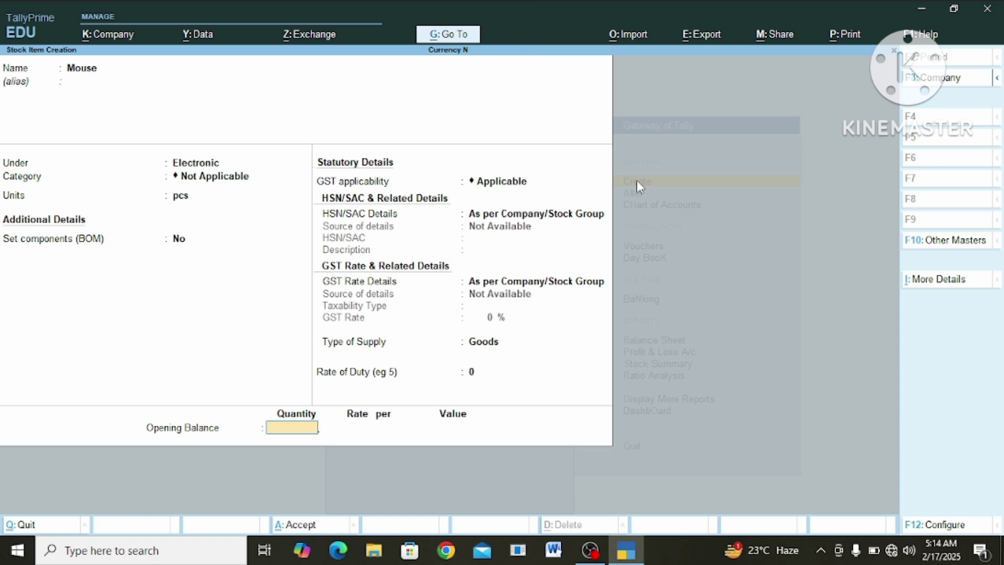
key(Return)
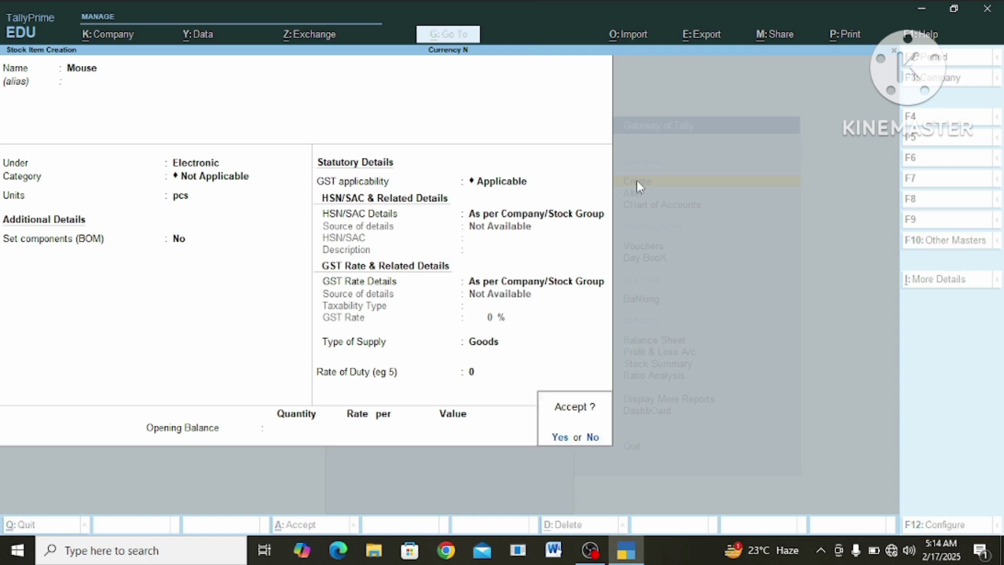
key(Return)
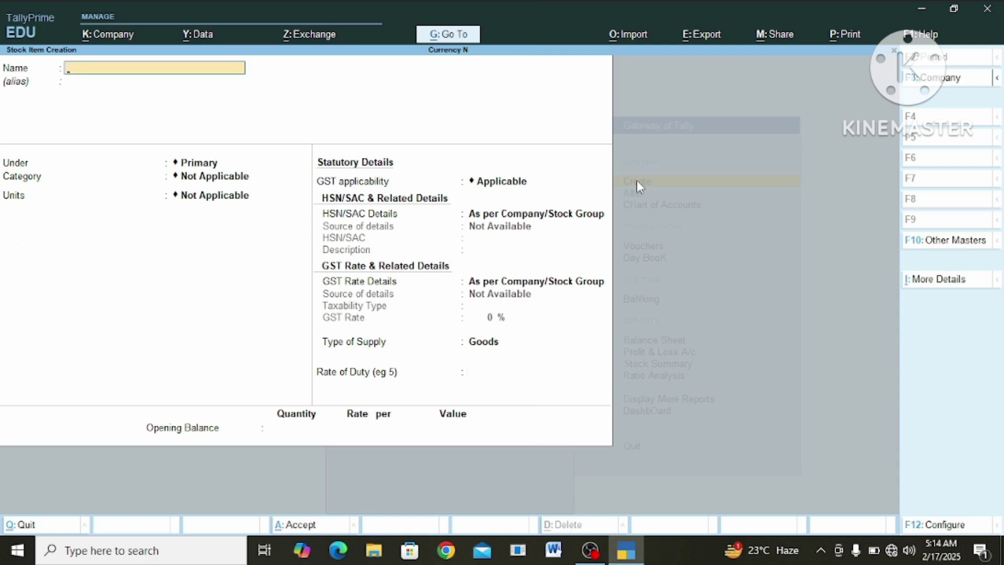
key(Escape)
key(Return)
key(Escape)
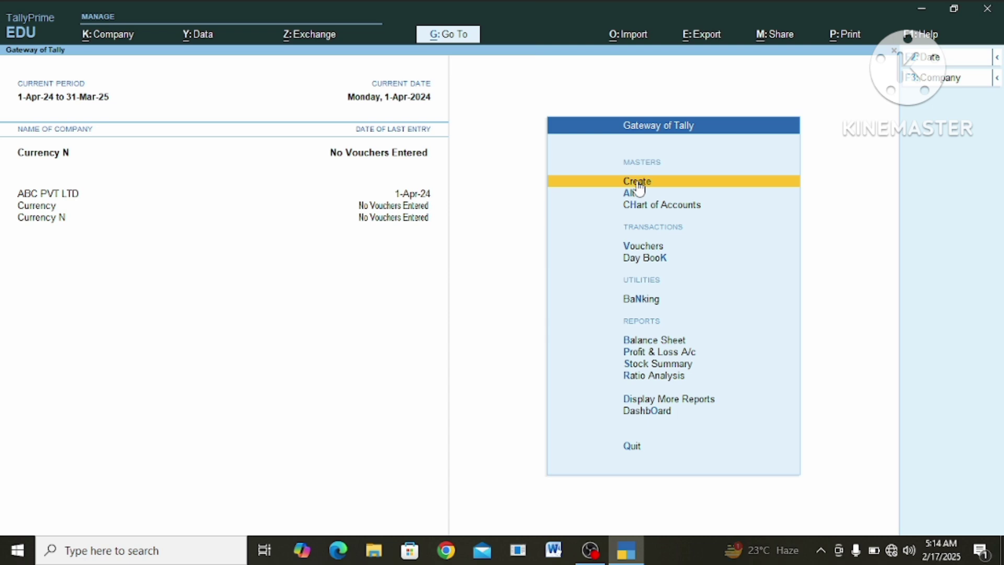
Step: Start a purchase voucher, leaving the supplier invoice number and date blank
key(v)
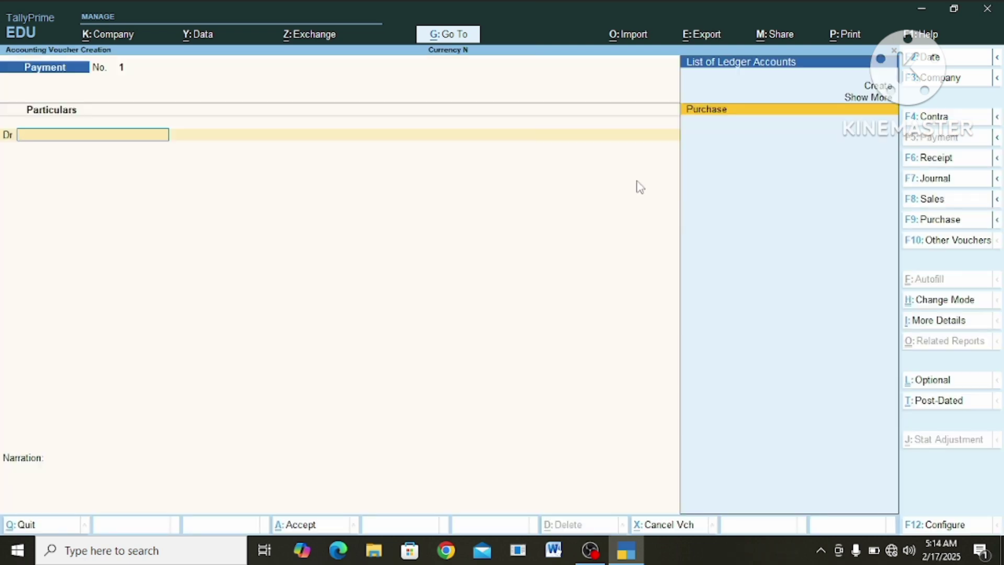
click(951, 223)
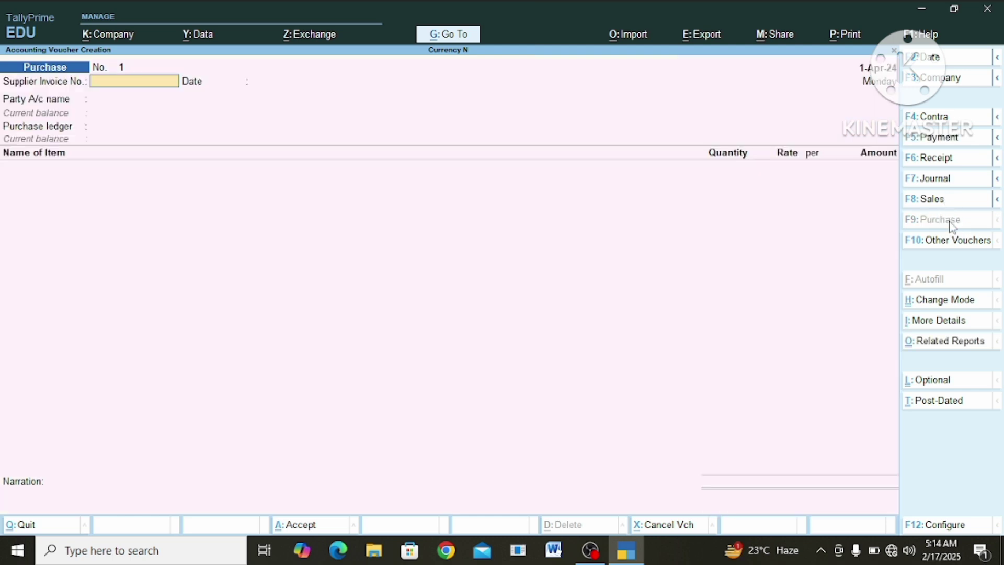
key(Return)
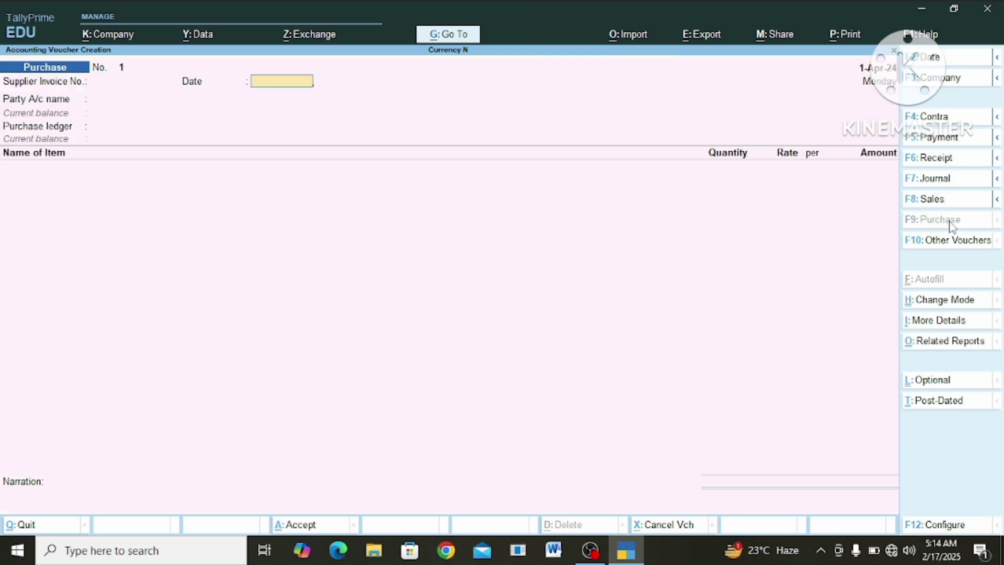
key(Return)
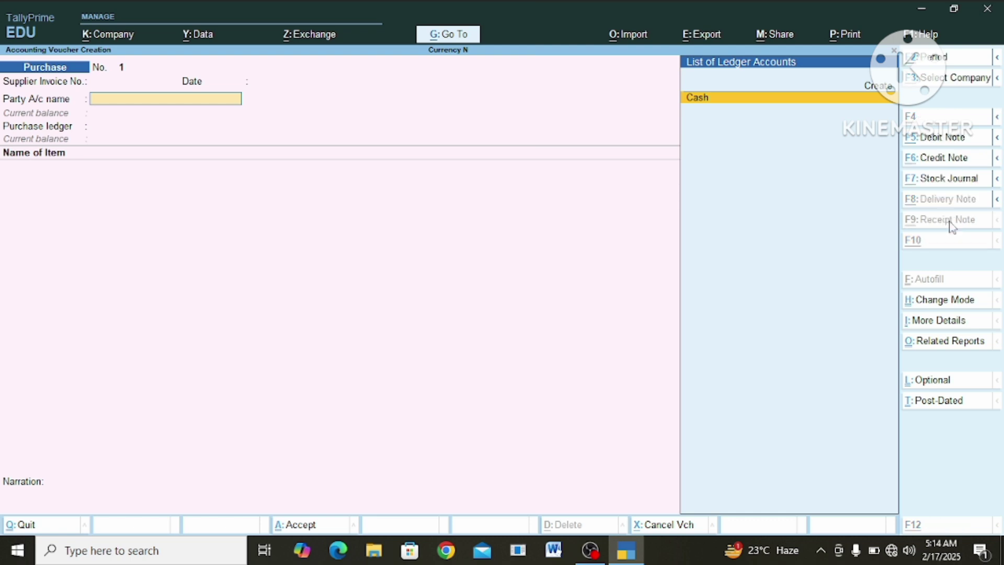
Step: Create a party ledger with the supplier's name under Sundry Creditors from the purchase voucher, keeping the other details at their defaults
key(alt+c)
text(Rav)
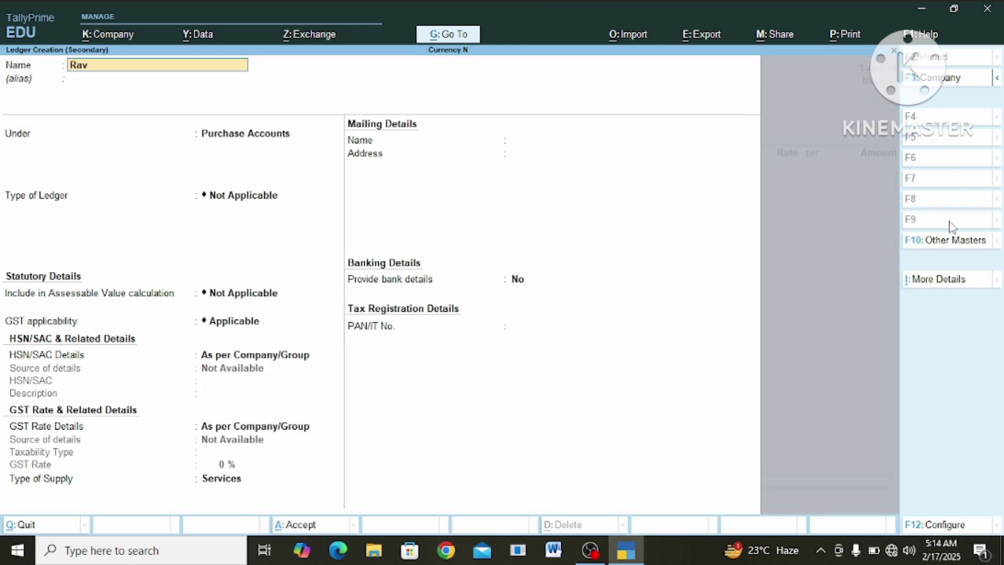
text(i)
key(Return)
key(Return)
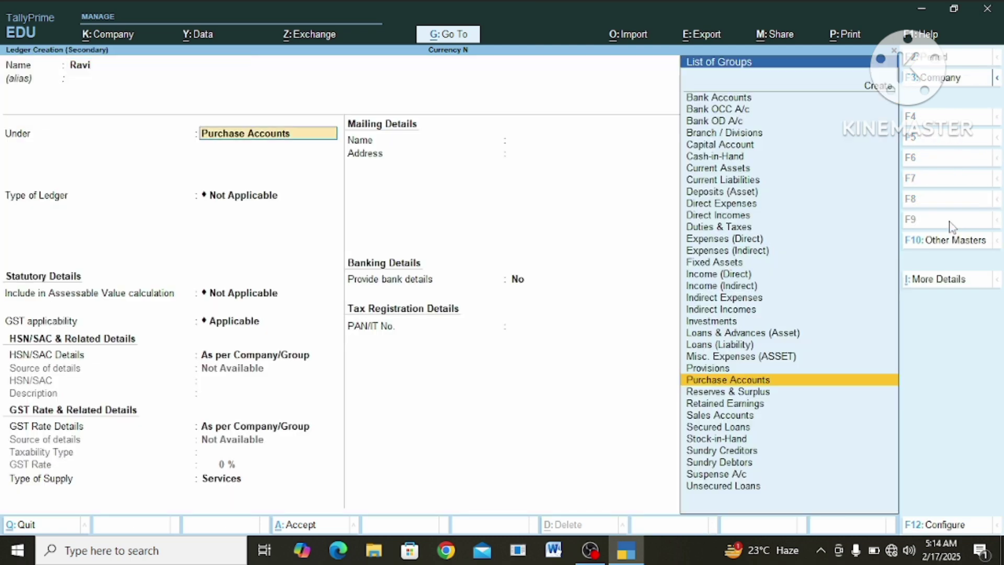
text(Su)
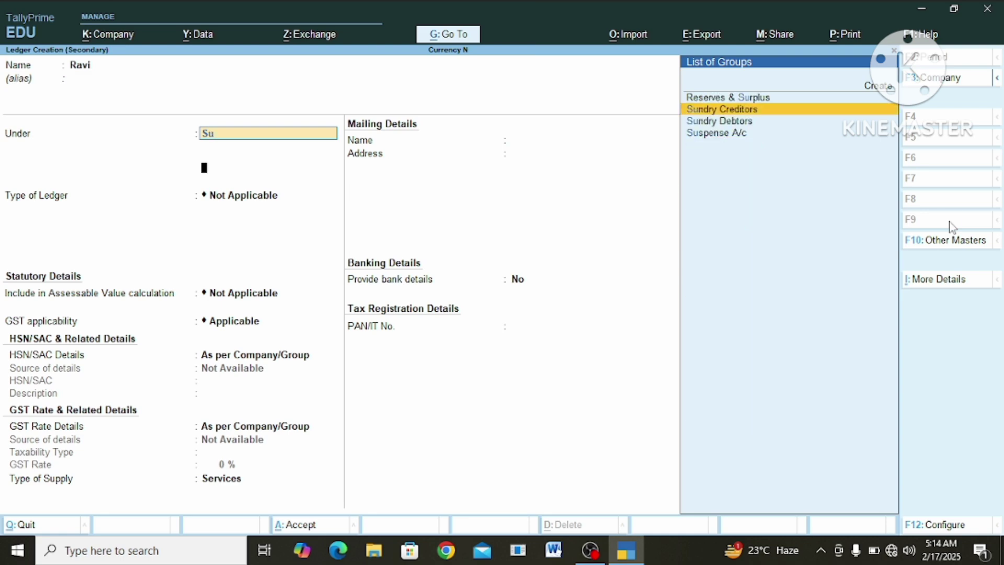
key(Return)
key(ctrl+a)
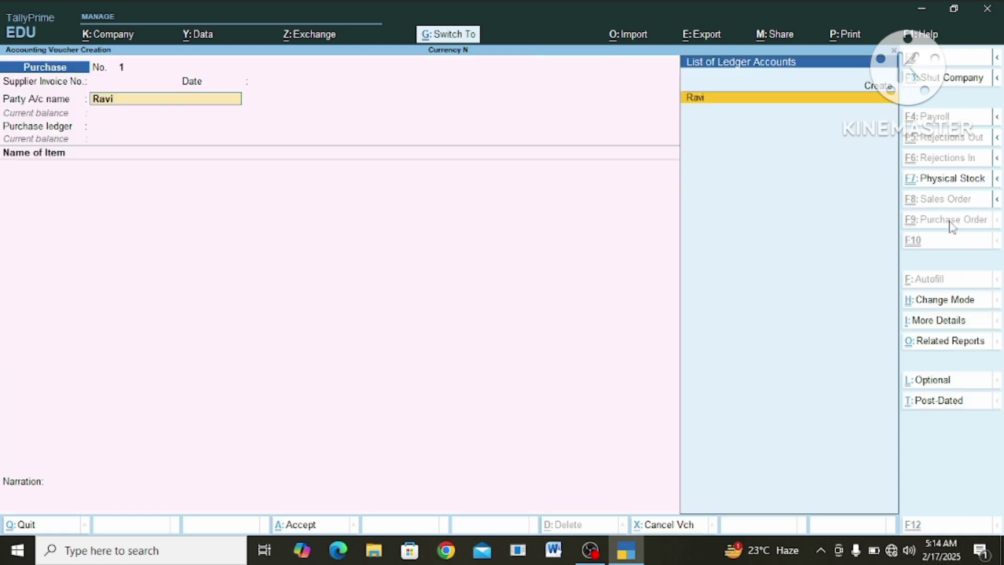
Step: Select the new supplier as the party account, leave the receipt details blank, accept the party details, and choose Purchase as the purchase ledger
key(Return)
key(Return)
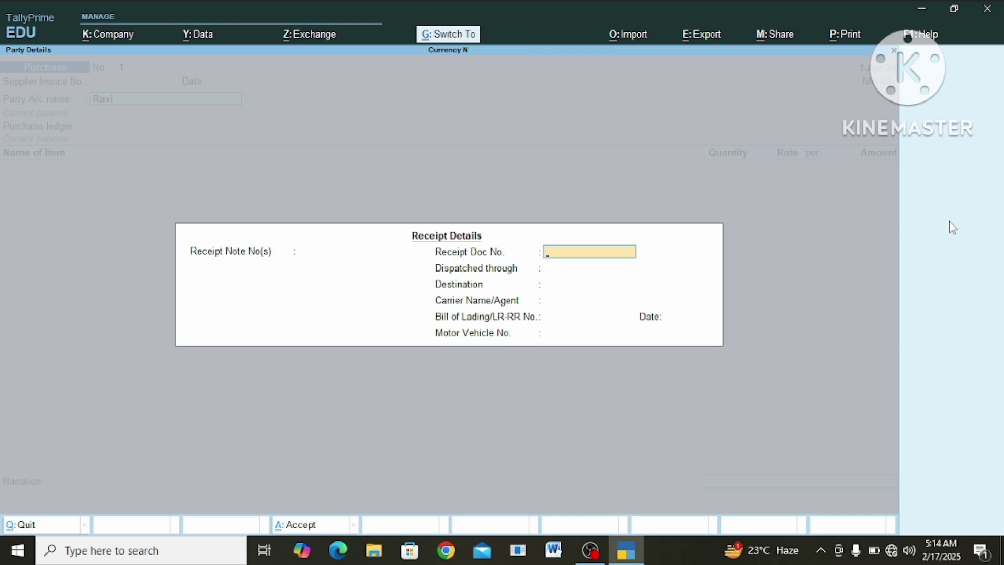
key(ctrl+a)
key(ctrl+a)
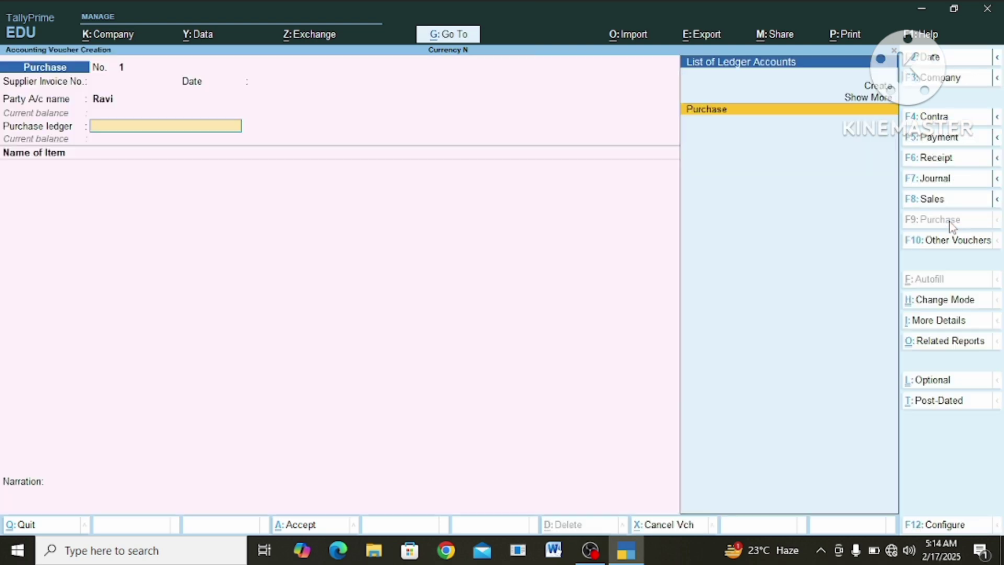
key(Return)
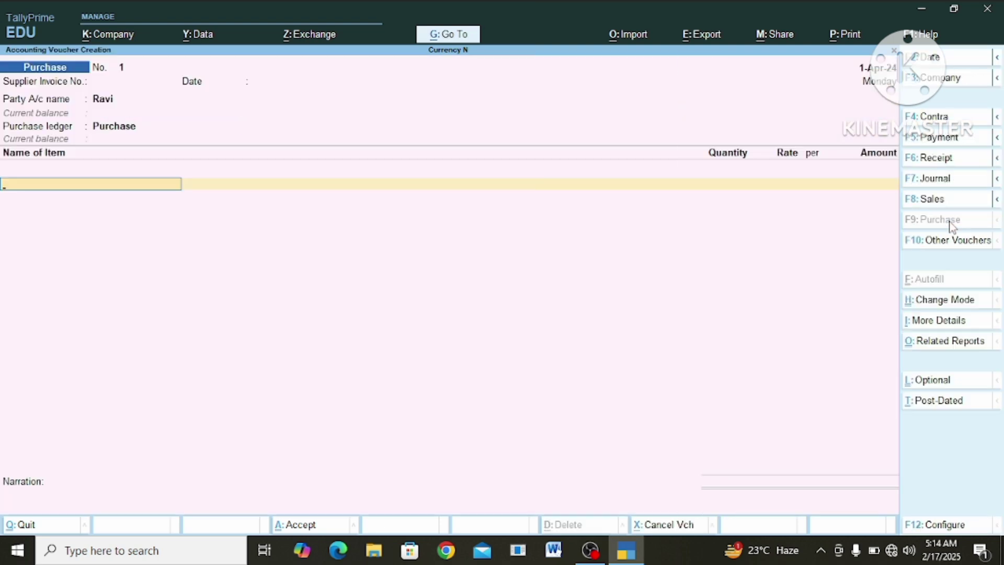
Step: Add the Led stock item to the purchase voucher with a quantity of 50 pcs
text(L)
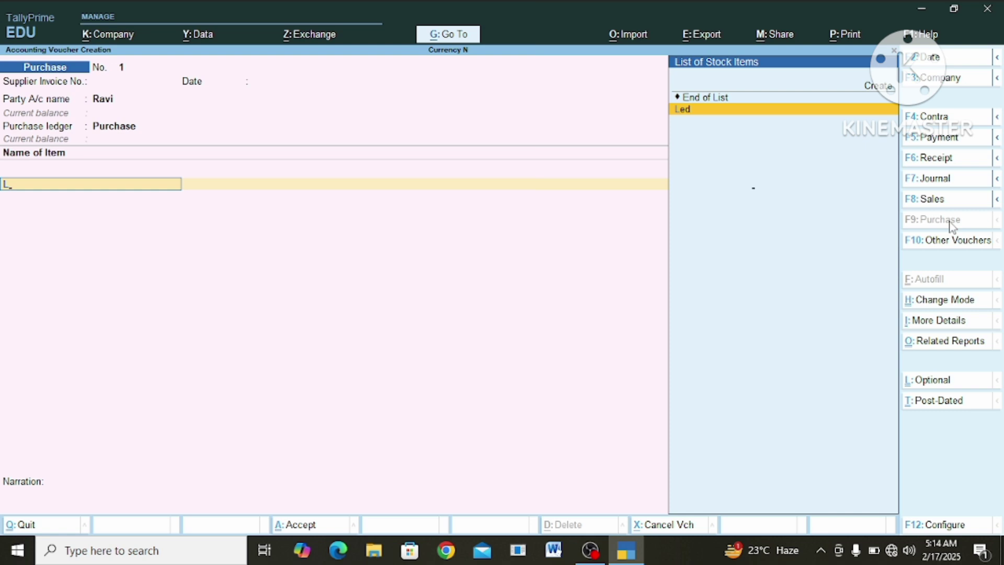
key(Return)
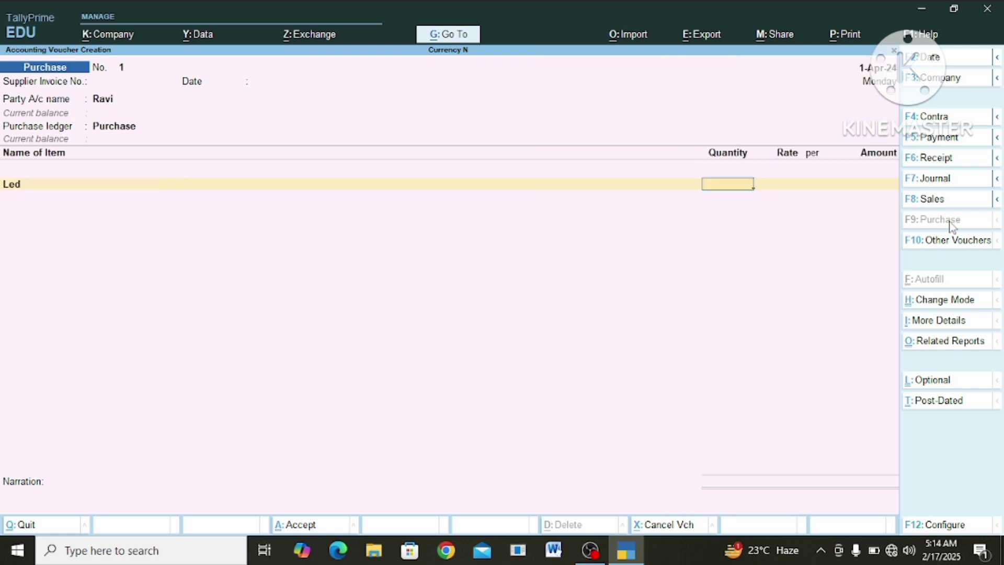
text(50)
key(Return)
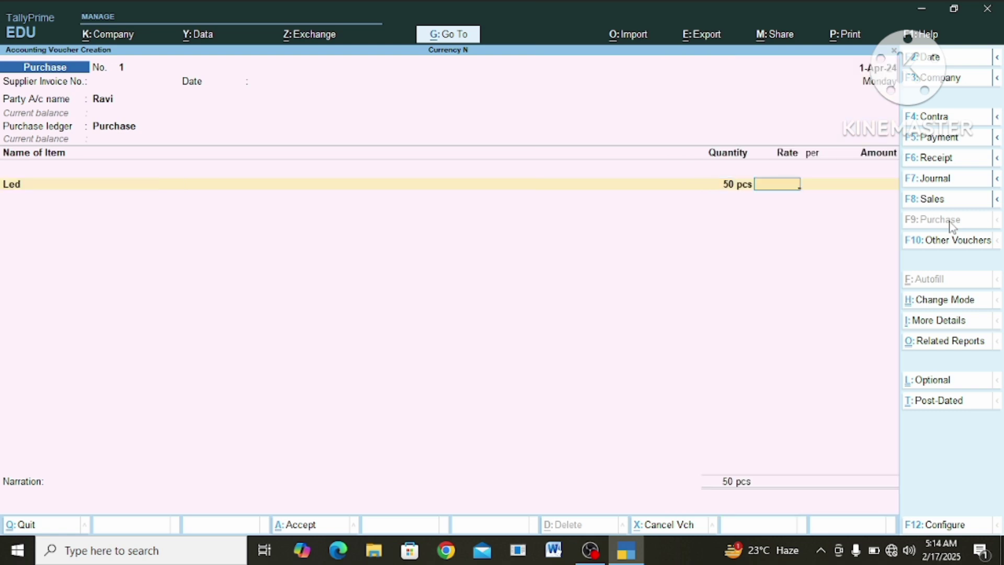
text(2500)
key(Return)
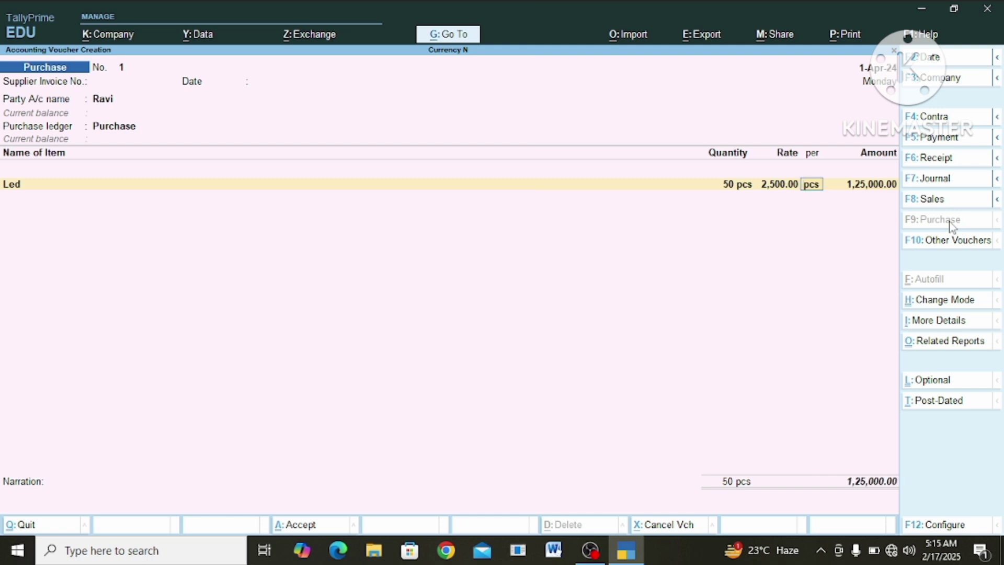
key(BackSpace)
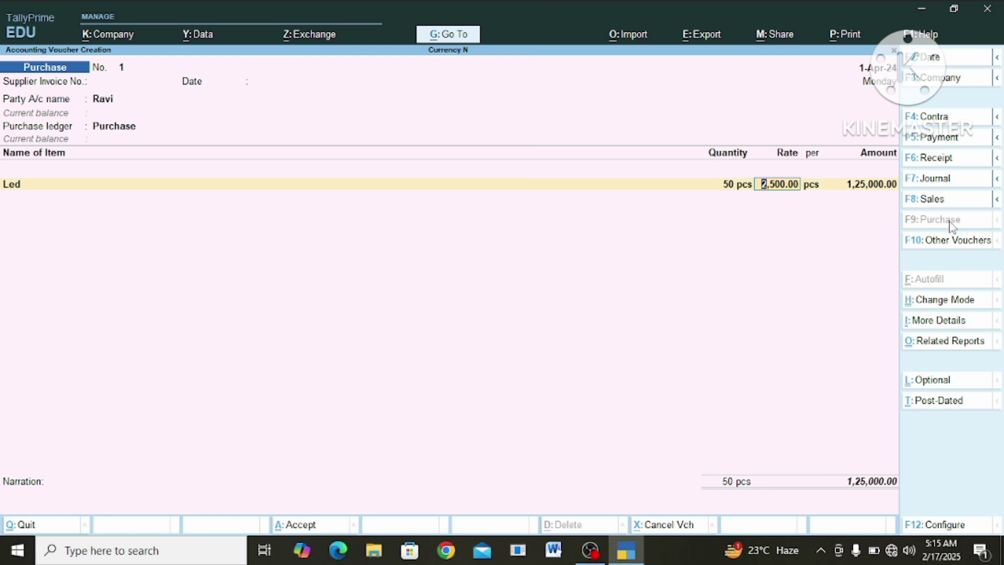
key(ctrl+4)
key(BackSpace)
Step: Set the Led item's rate to $250 per pcs and accept the default exchange rate and amount
text($250)
key(Return)
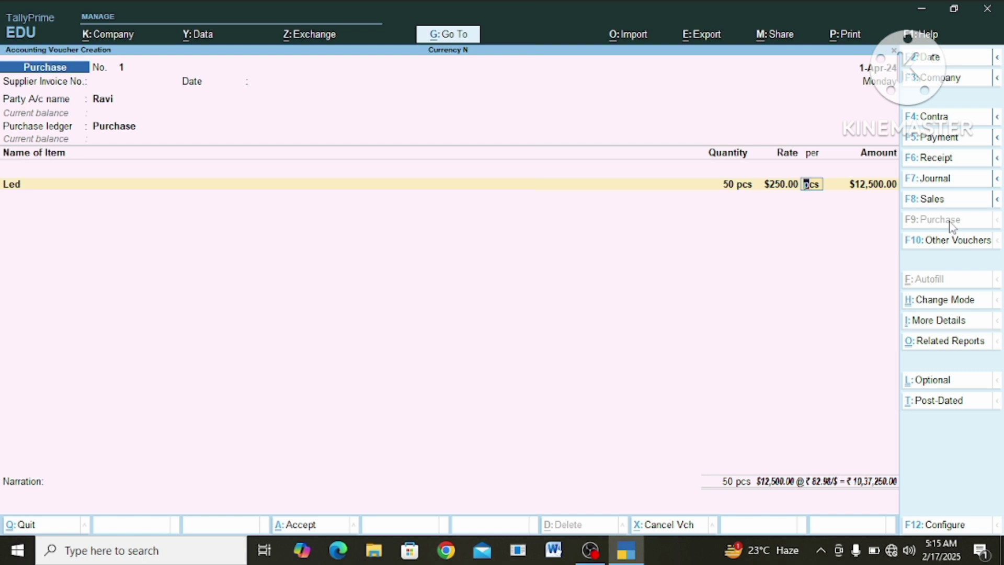
key(Return)
key(Return)
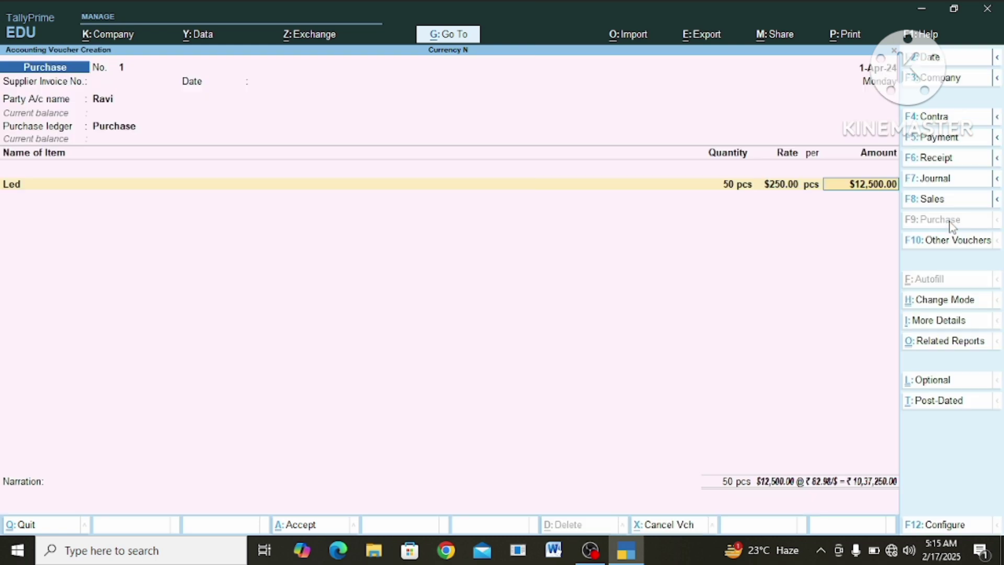
key(Return)
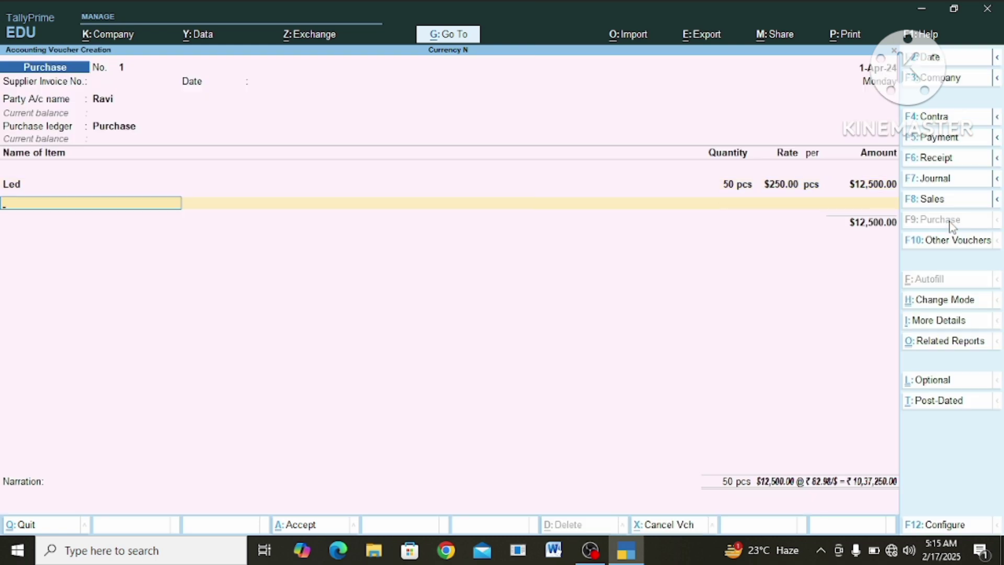
Step: Add the Mouse stock item with 200 pcs at $100 per pcs, keeping the exchange rate of ₹ 82.98/$
text(M)
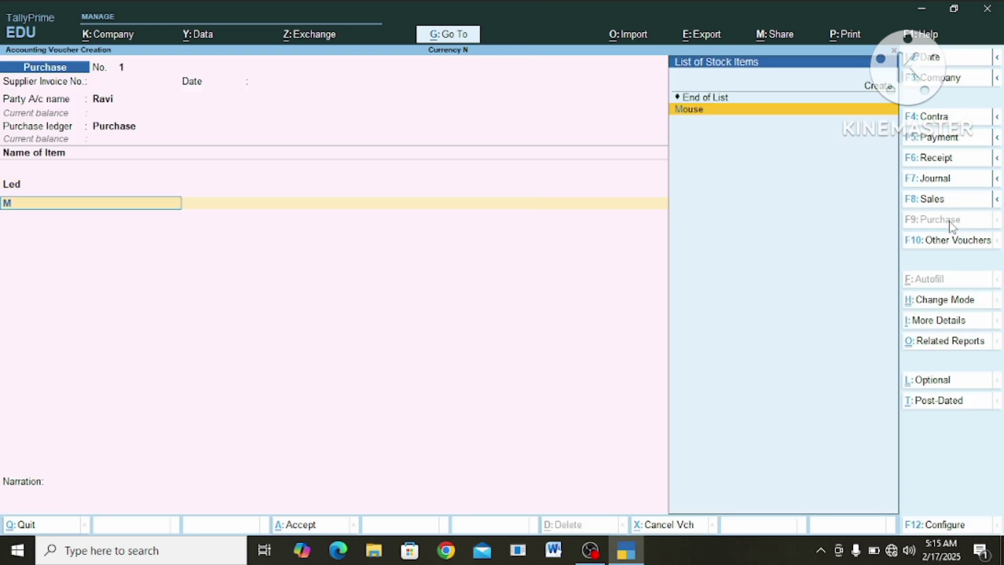
key(Return)
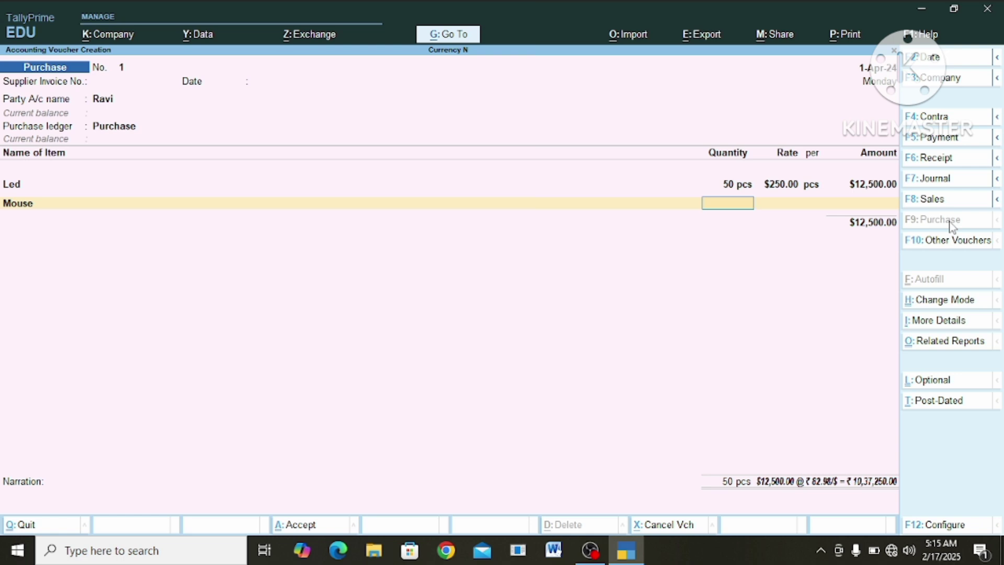
text(200)
key(Return)
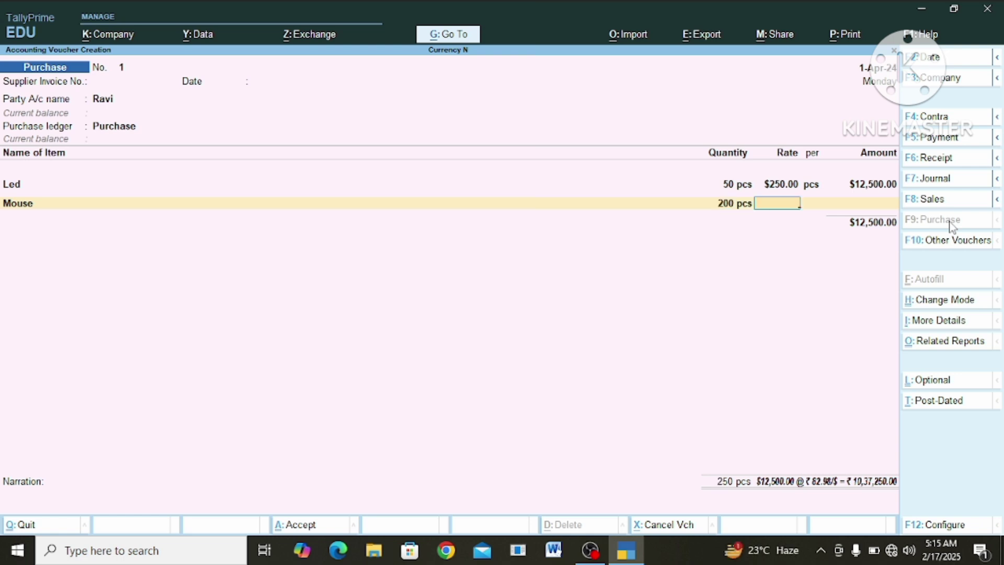
text($100)
key(Return)
key(Return)
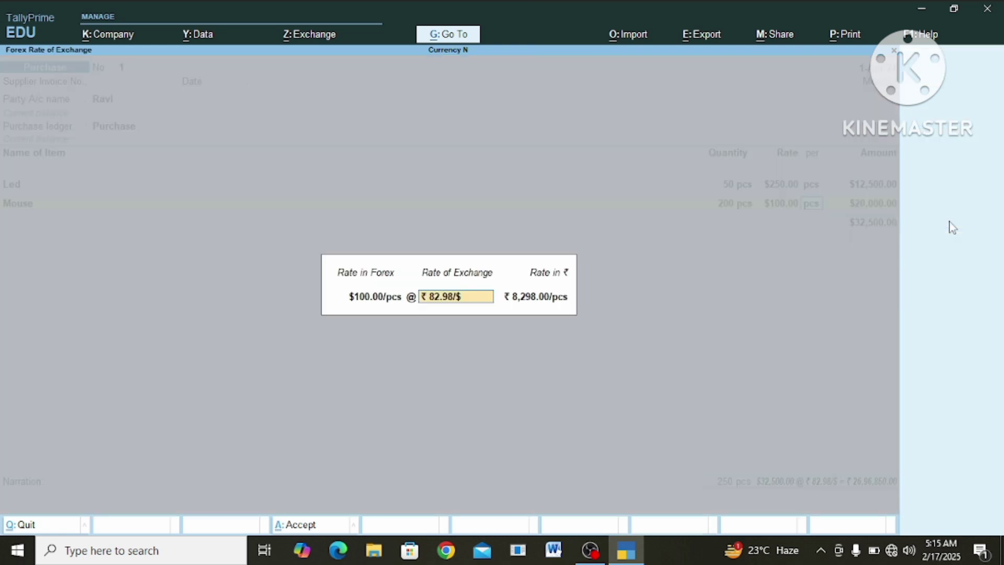
key(Return)
key(Return)
Step: End the item list, save the purchase voucher without a narration, and return to the Gateway of Tally
key(Return)
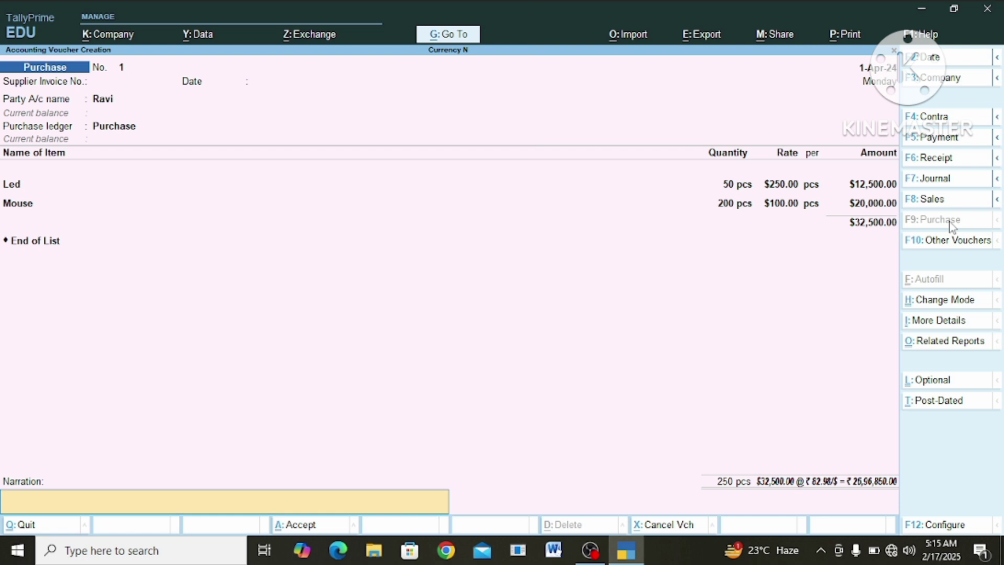
key(Return)
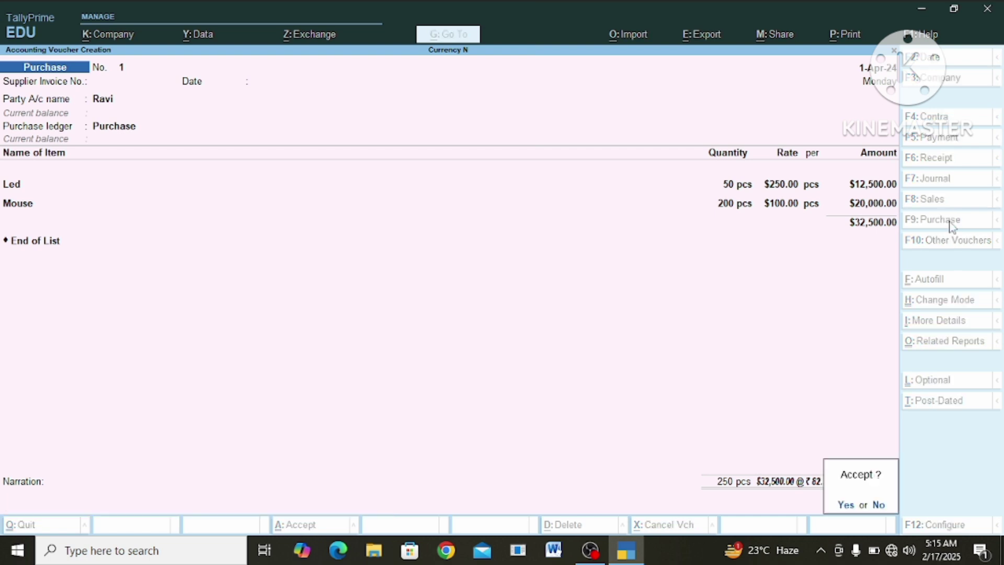
key(Return)
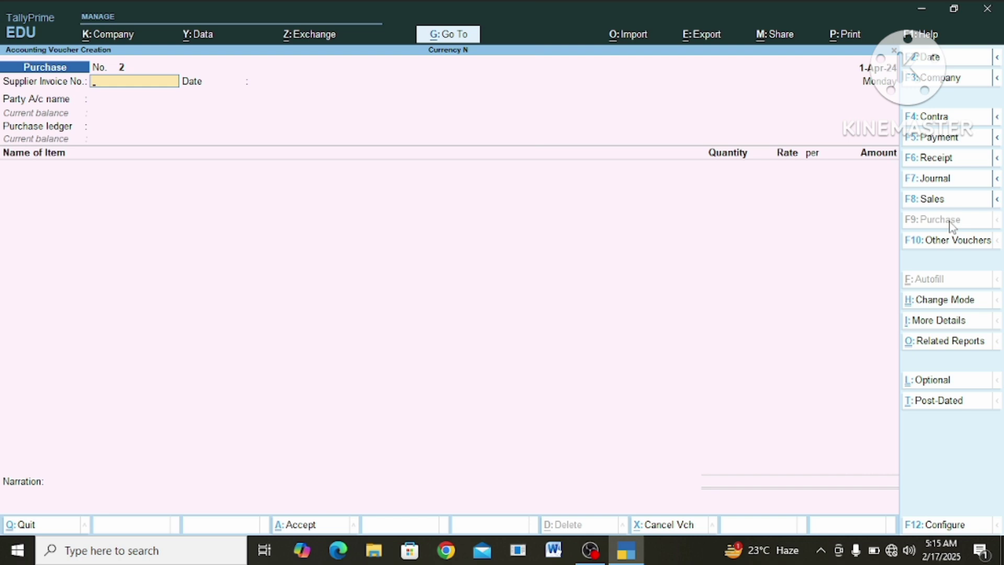
key(Escape)
key(Return)
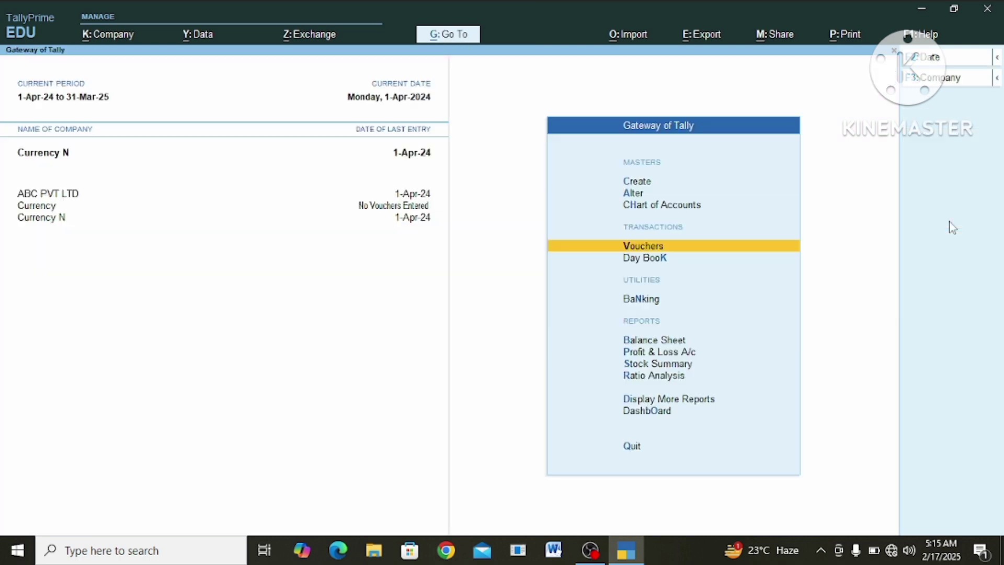
Step: Open the Day Book report and bring up the saved purchase voucher from it
key(Down)
key(Down)
key(Down)
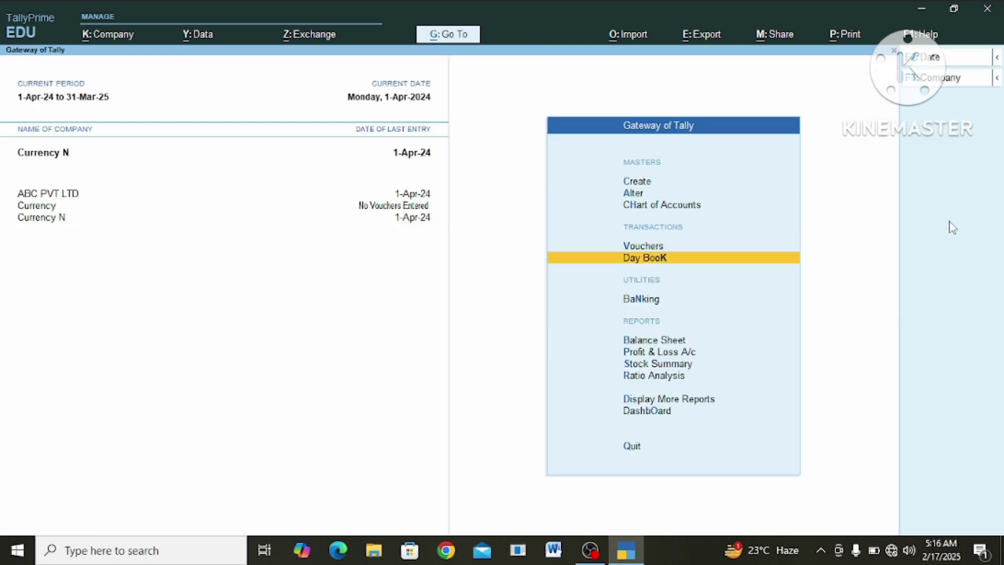
key(Down)
key(Down)
key(Down)
key(Down)
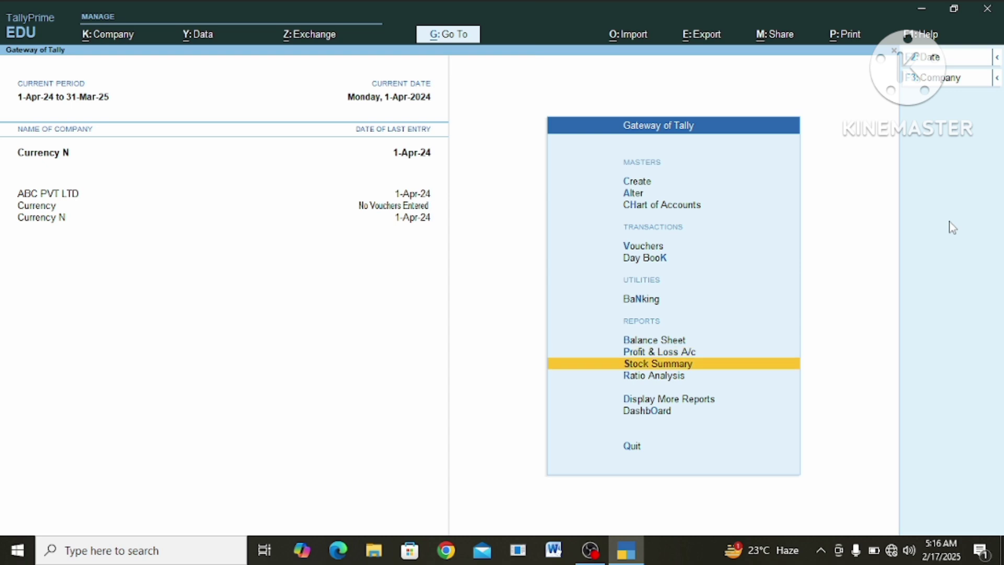
key(Return)
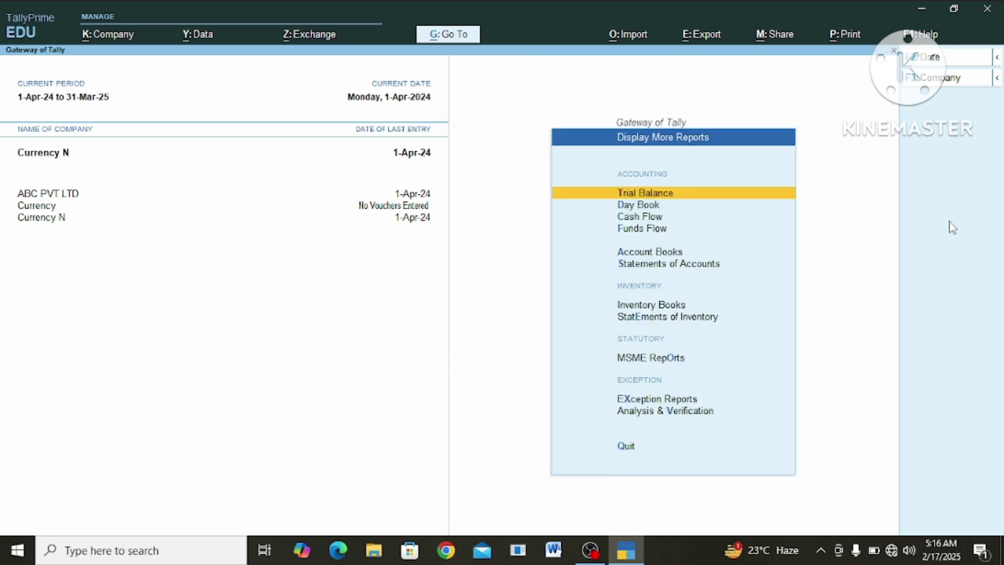
key(Down)
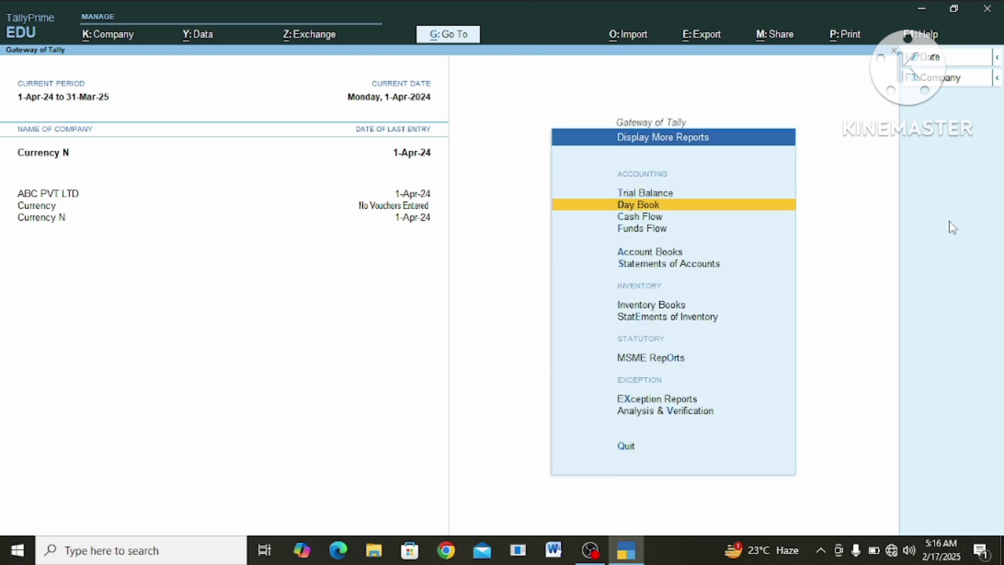
key(Return)
key(Return)
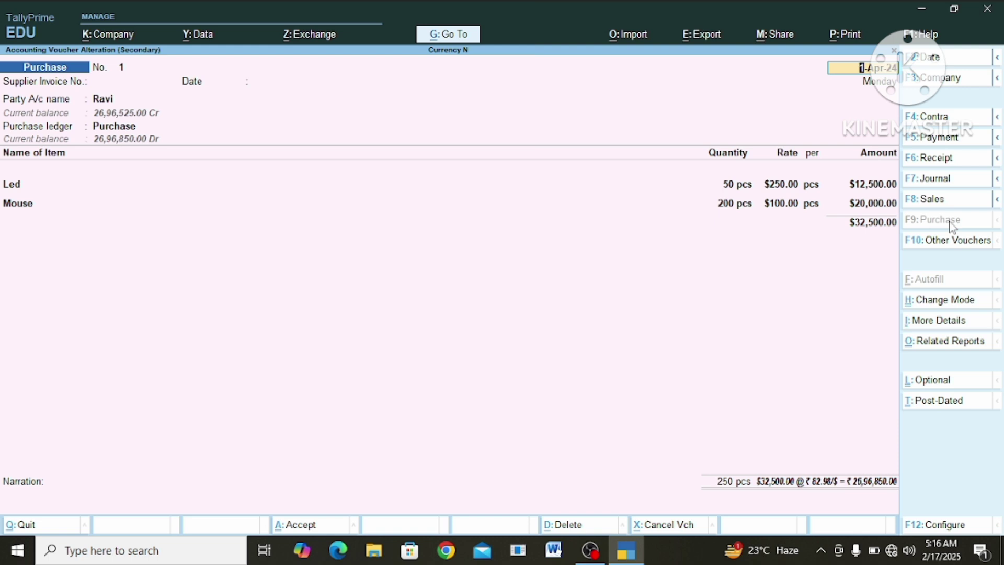